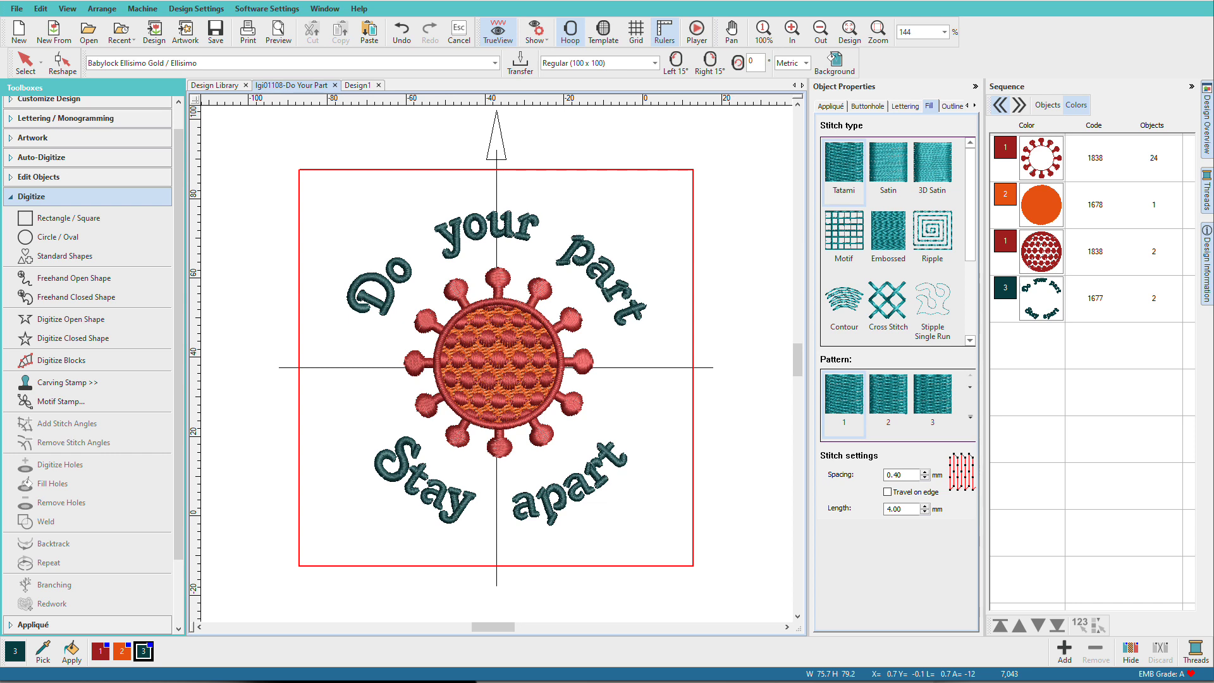
# In Design1, draw a single-run circle centred at the design origin
pyautogui.click(356, 86)
pyautogui.click(80, 239)
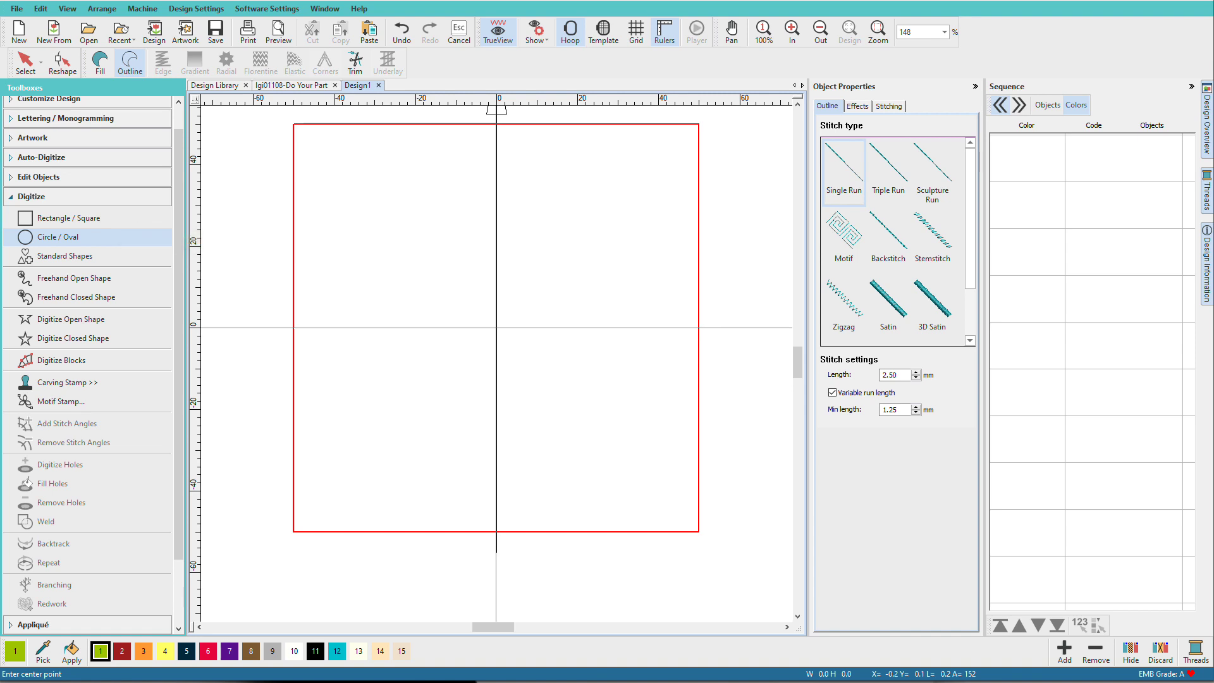
pyautogui.click(497, 327)
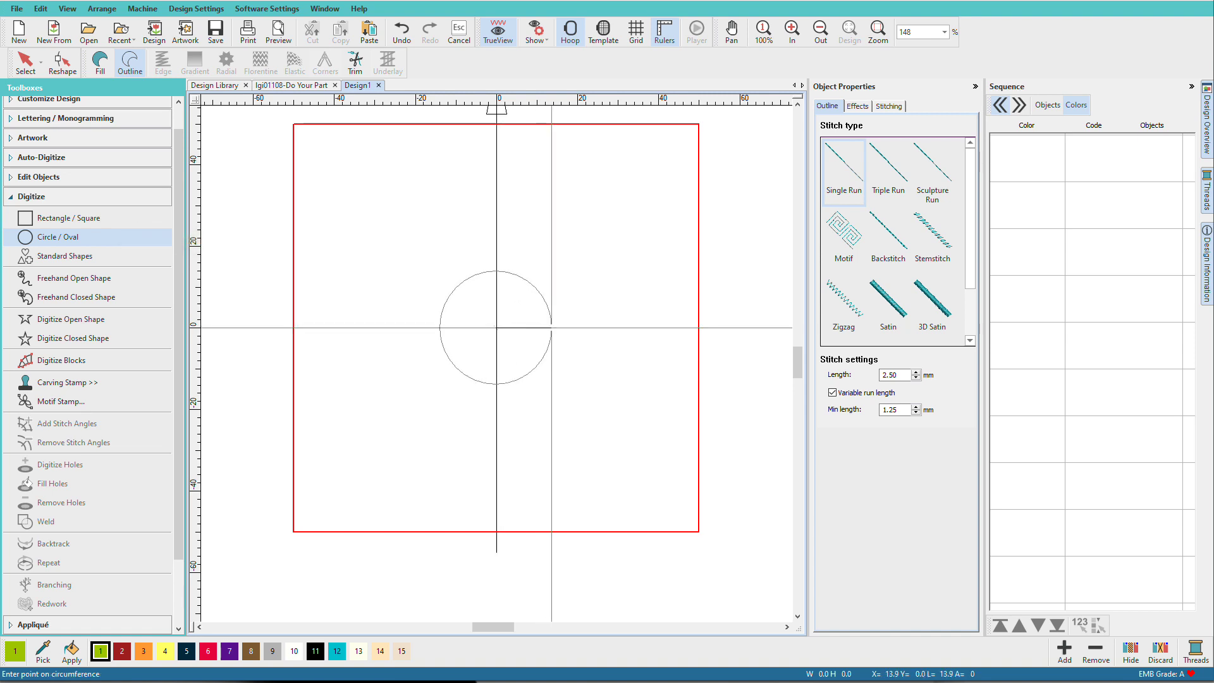
pyautogui.click(552, 327)
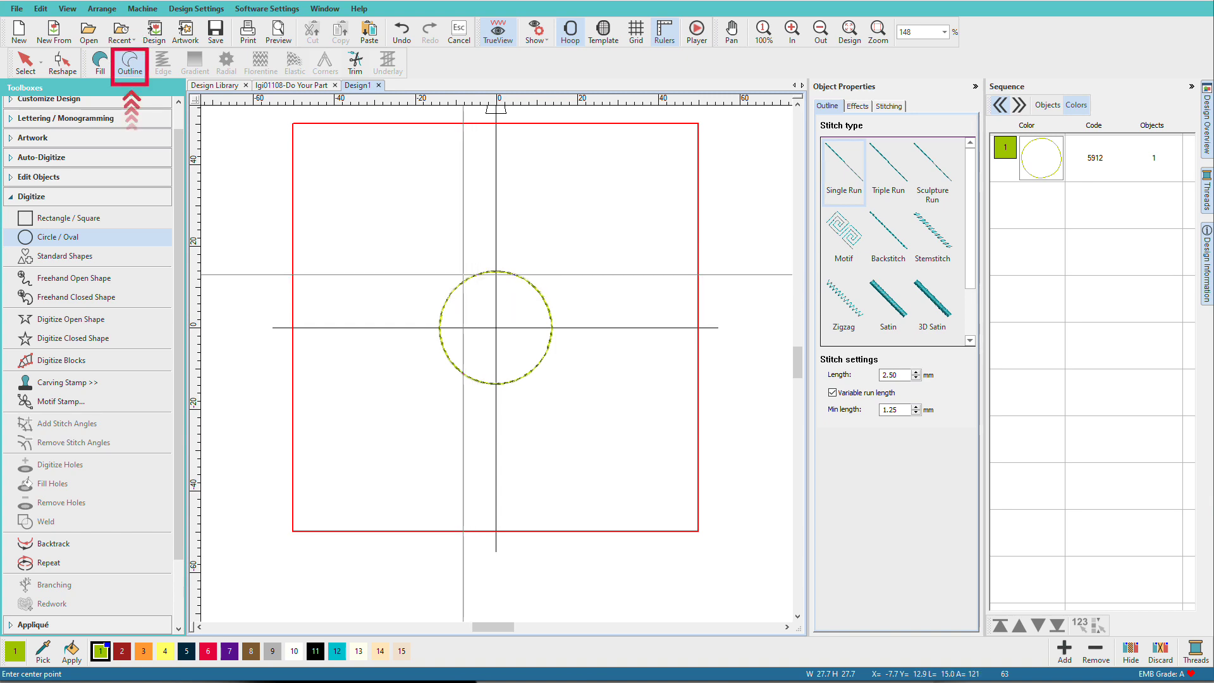
pyautogui.press('Escape')
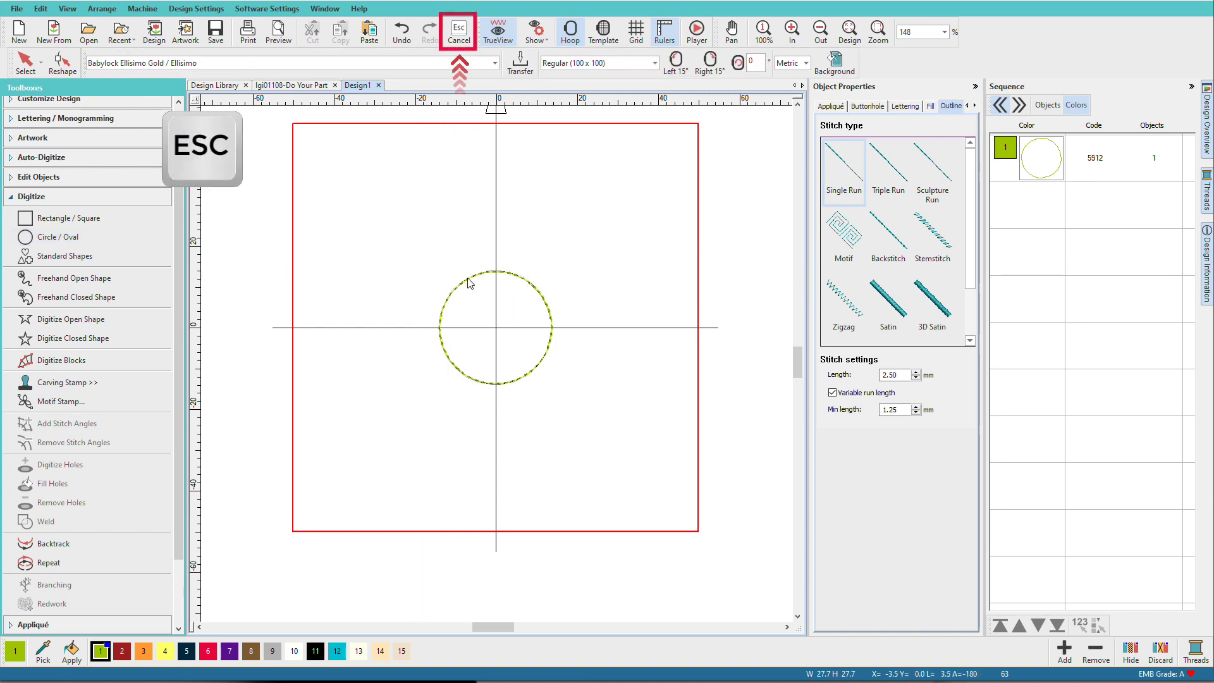
# Set the circle's width to 30 mm and add a concentric copy resized to 39 mm
pyautogui.click(469, 282)
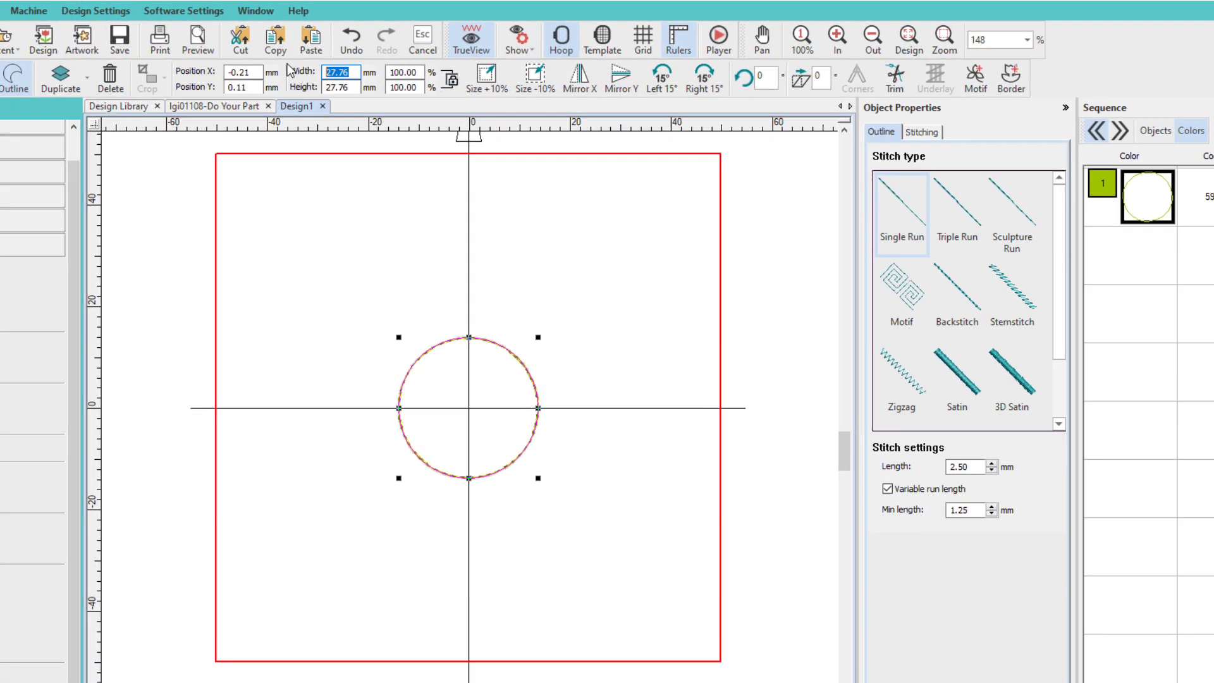
pyautogui.write('30')
pyautogui.press('Return')
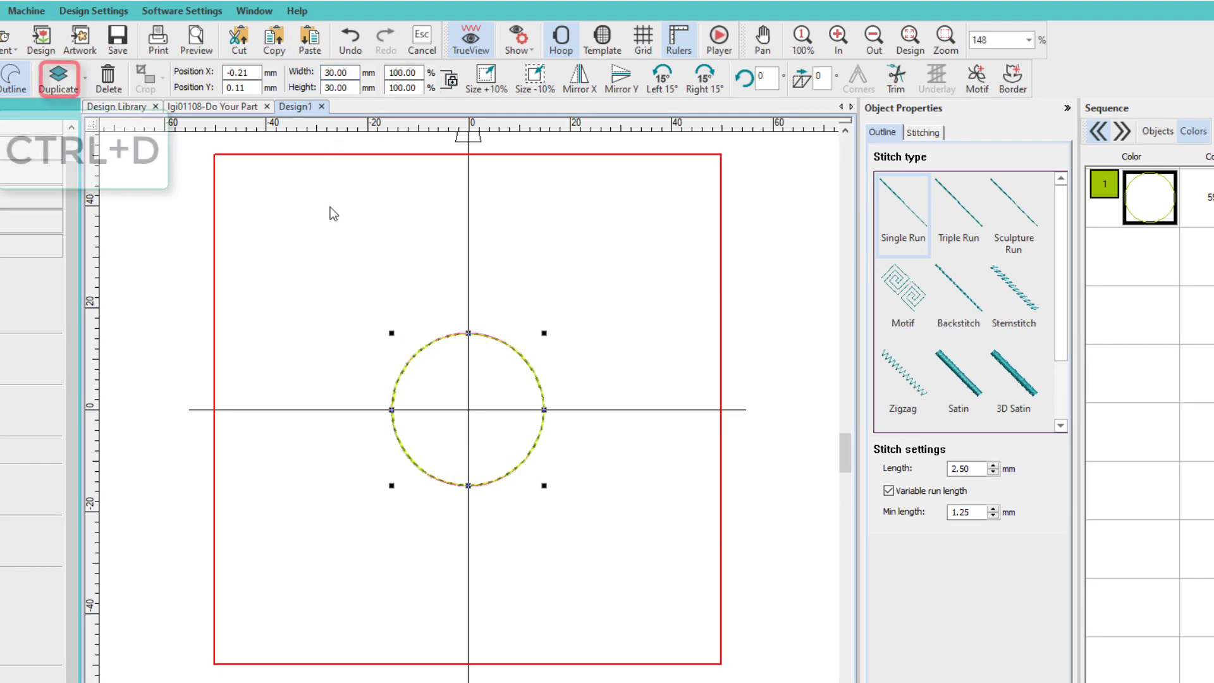
pyautogui.hotkey('ctrl', 'd')
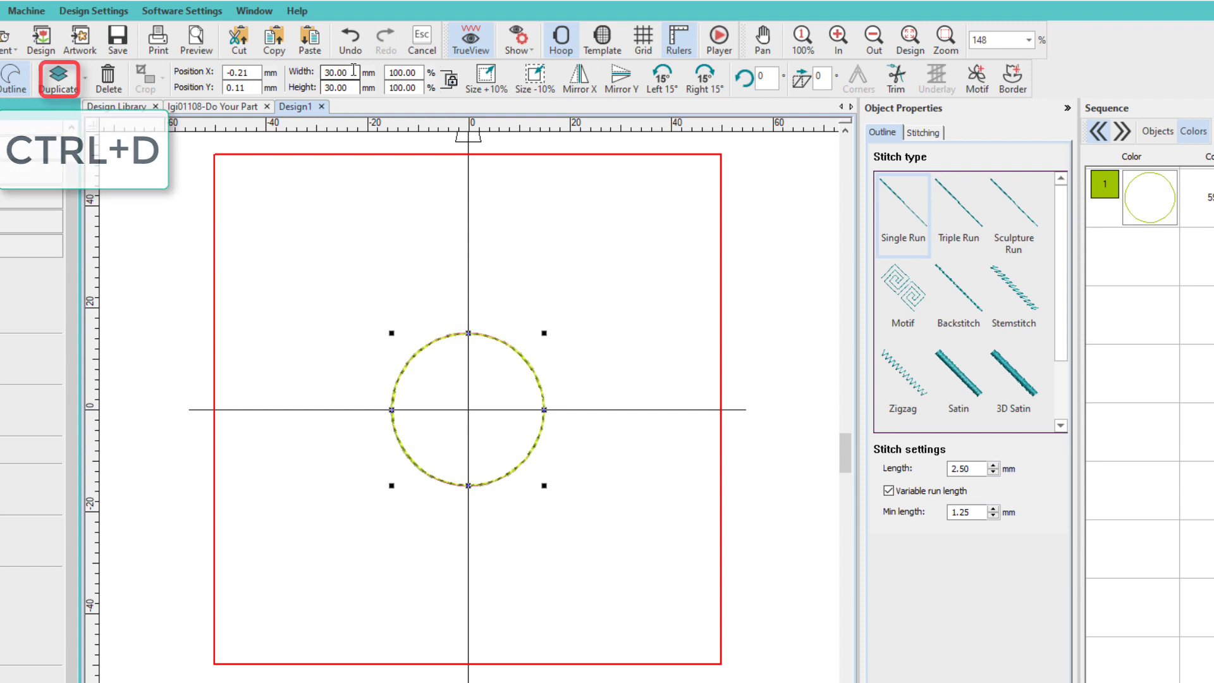
pyautogui.press('Return')
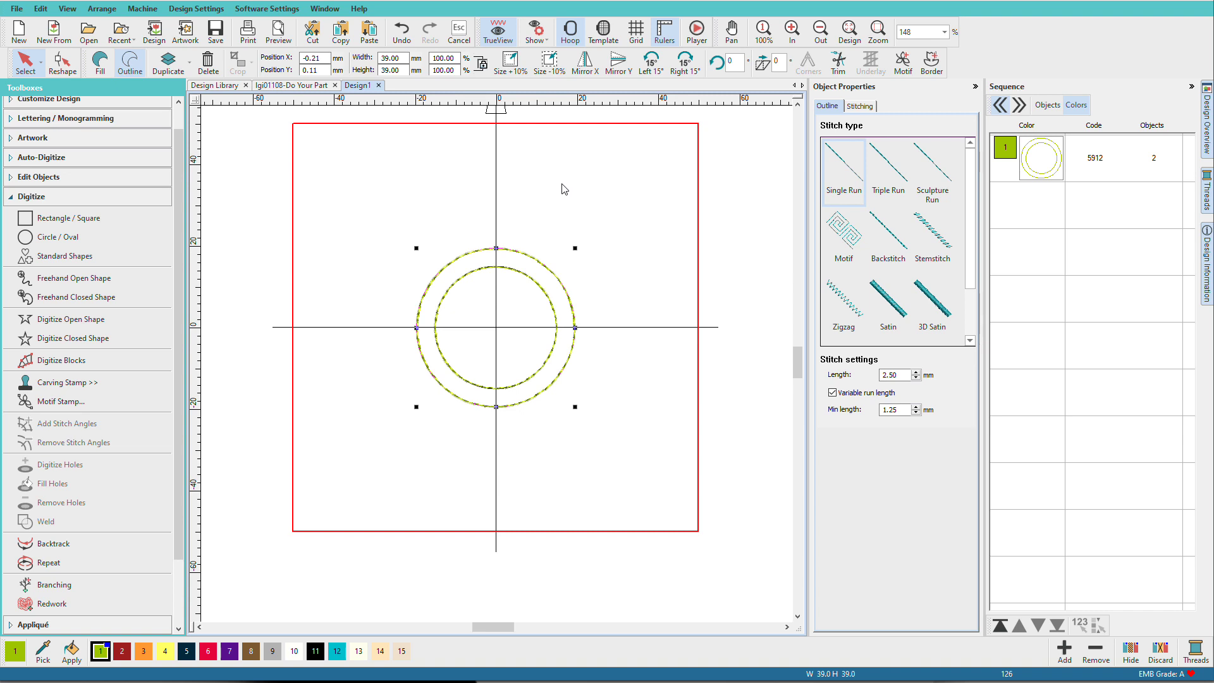
# Zoom in and draw an open line from the inner circle's top to the outer circle's top
pyautogui.press('b')
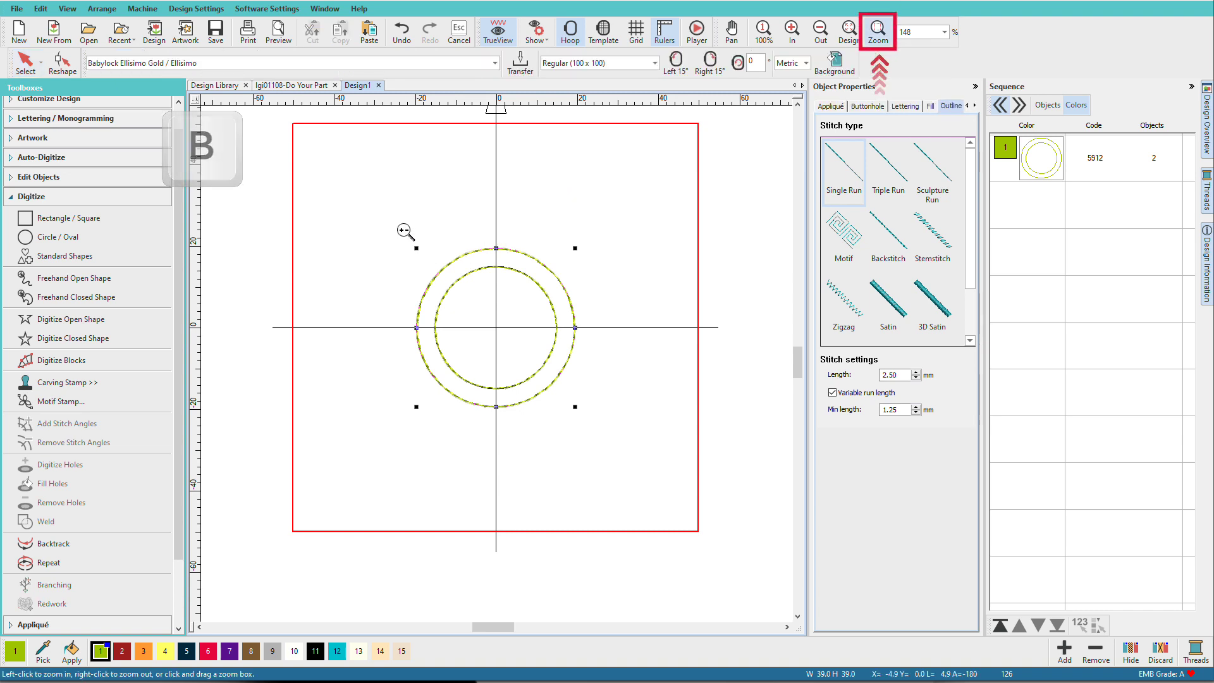
pyautogui.moveTo(403, 224); pyautogui.dragTo(599, 439)
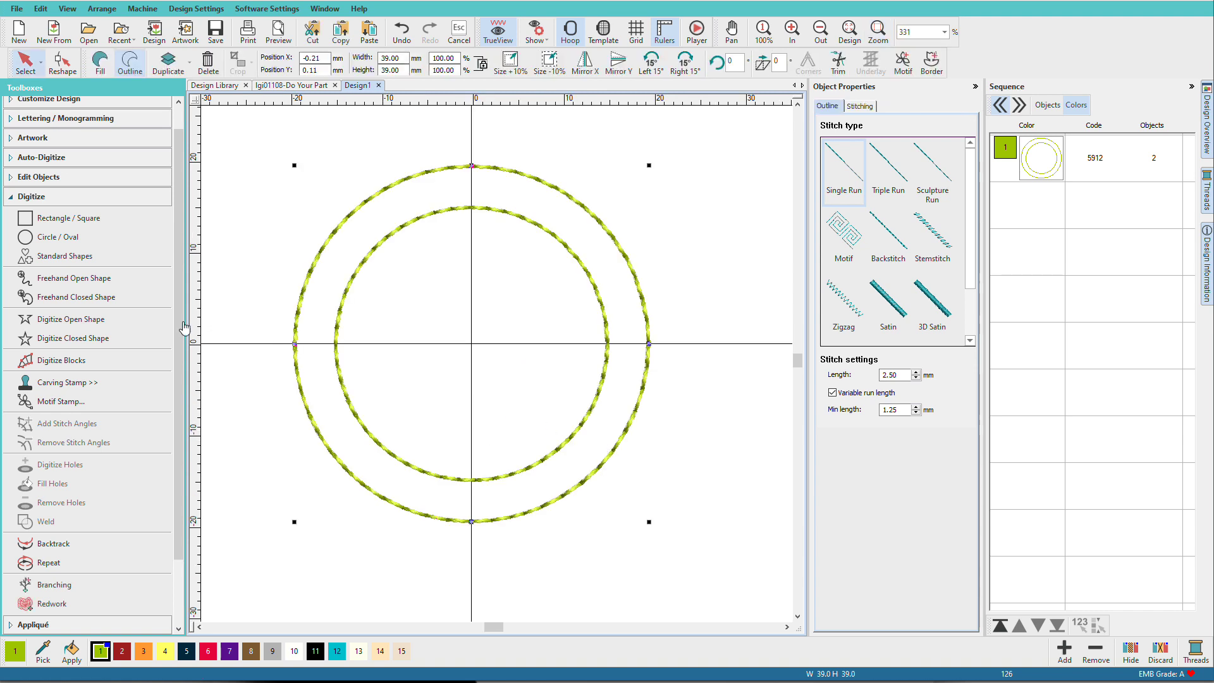
pyautogui.click(86, 326)
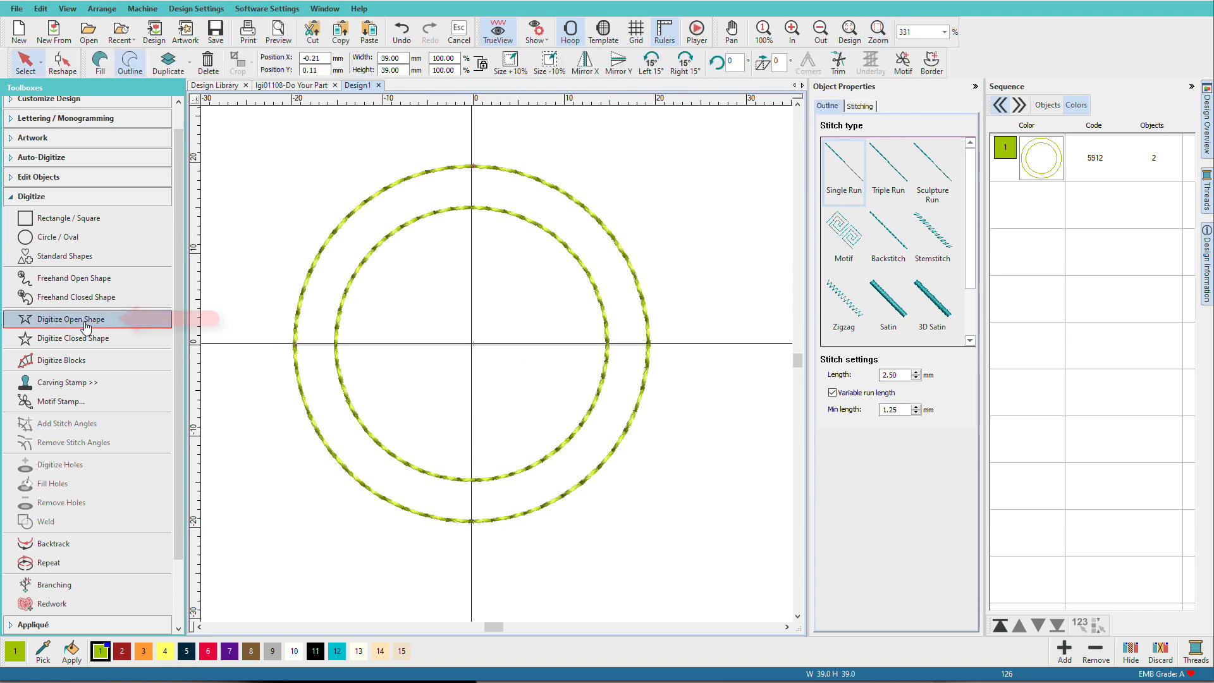
pyautogui.click(471, 208)
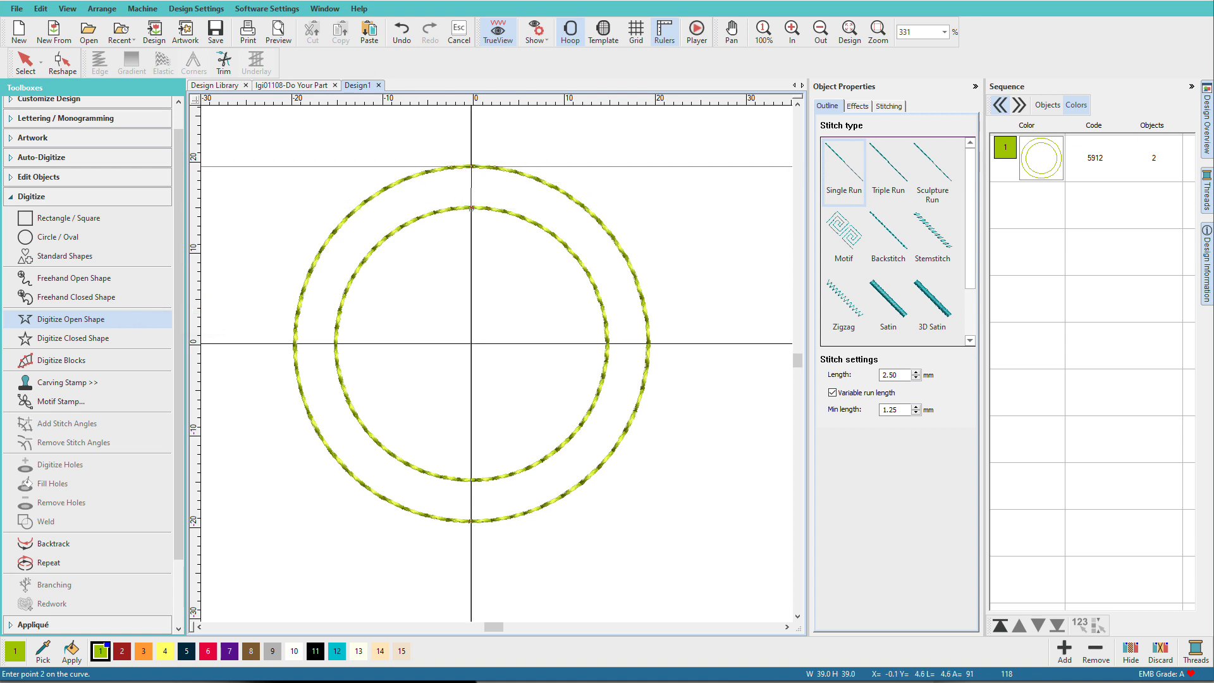
pyautogui.click(471, 166)
pyautogui.press('Return')
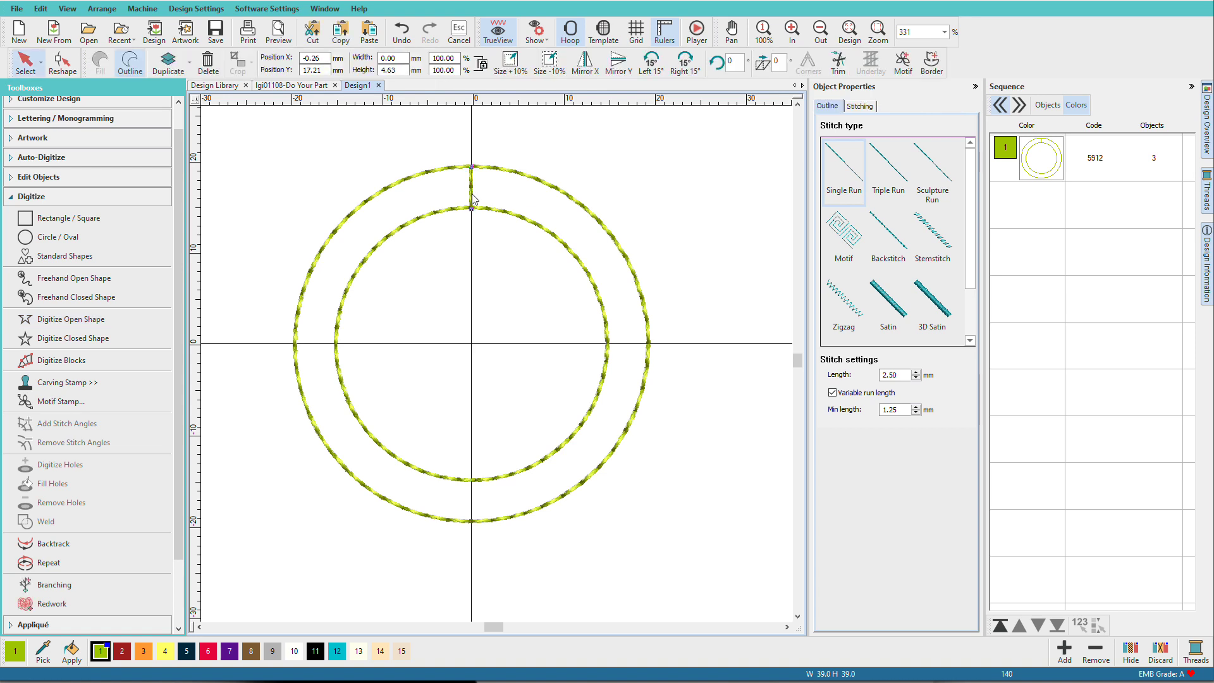
# Make the connecting line a Satin column 2.00 mm wide
pyautogui.click(888, 299)
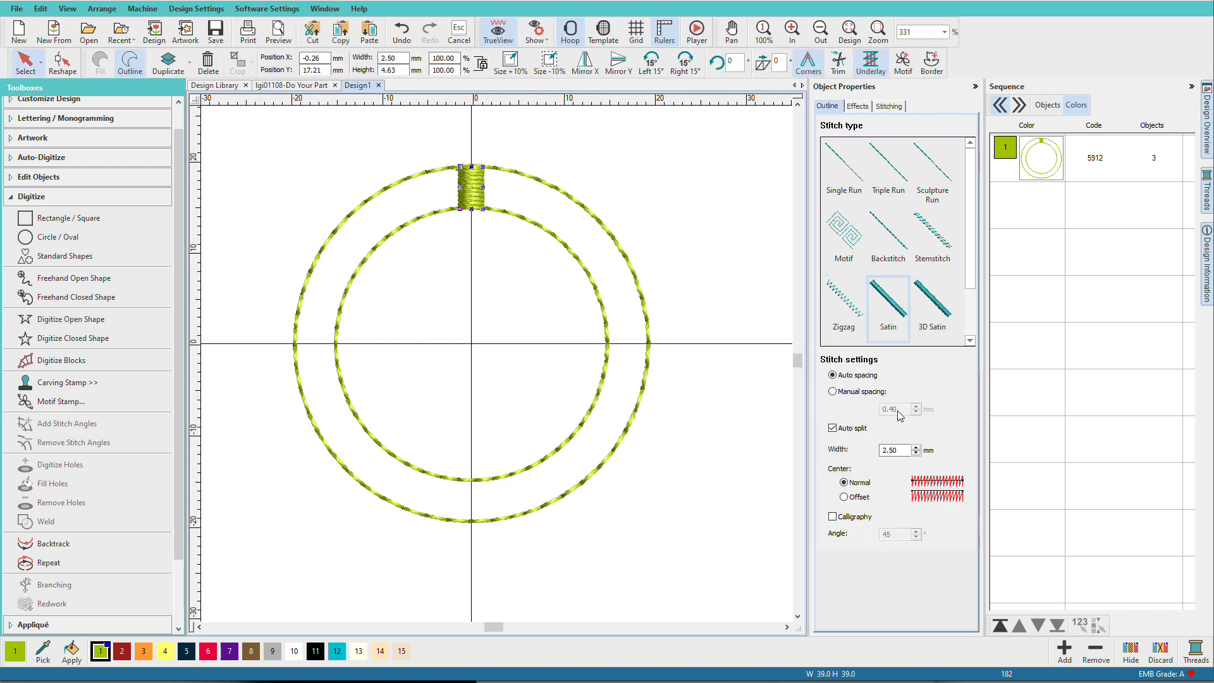
pyautogui.click(901, 450)
pyautogui.doubleClick(901, 450)
pyautogui.write('2')
pyautogui.press('Return')
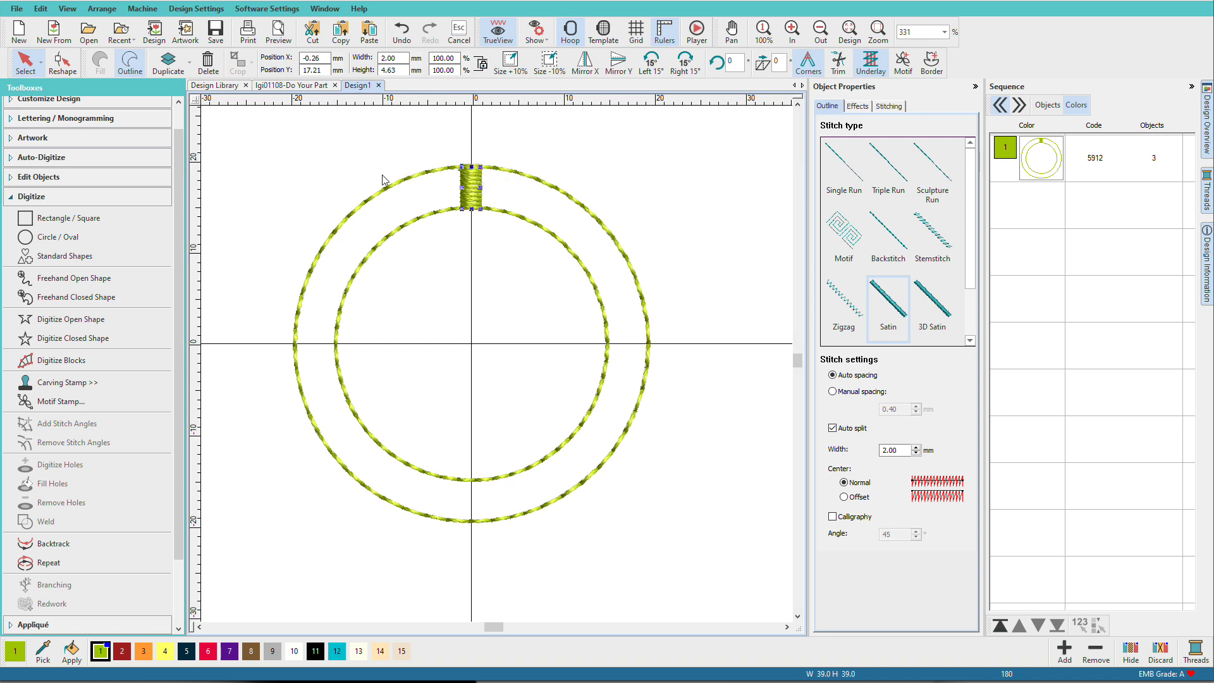
# Draw a small filled round knob centred just above the outer circle's top
pyautogui.click(57, 236)
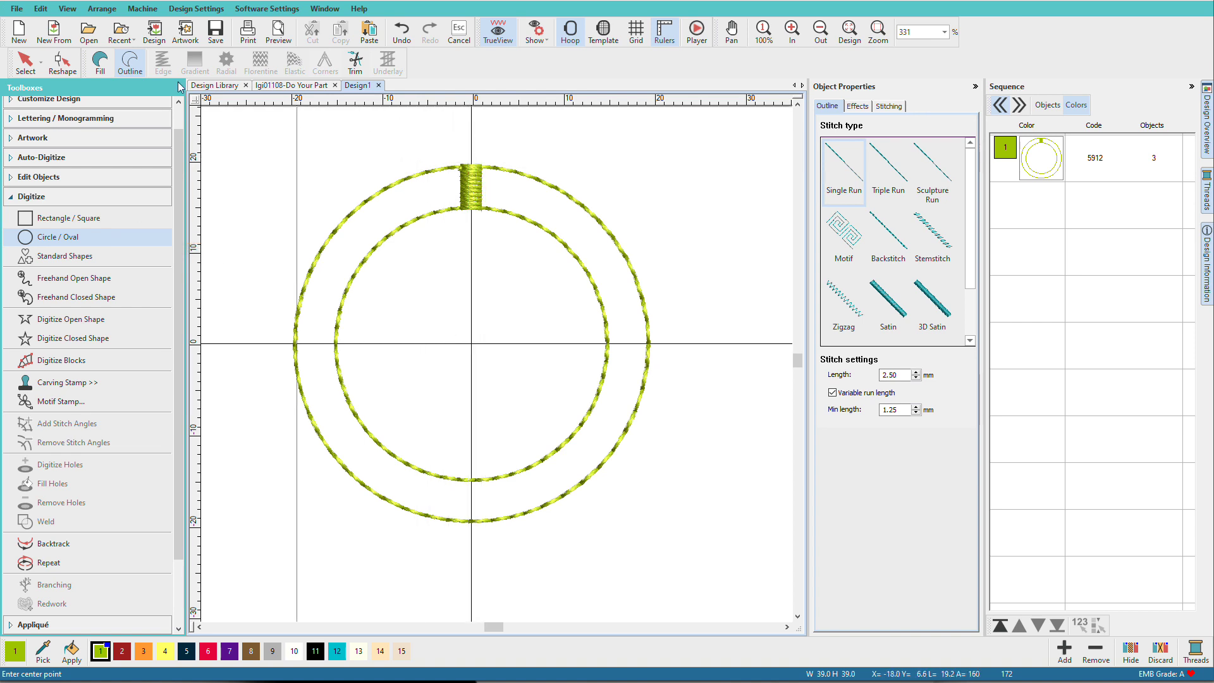
pyautogui.click(100, 61)
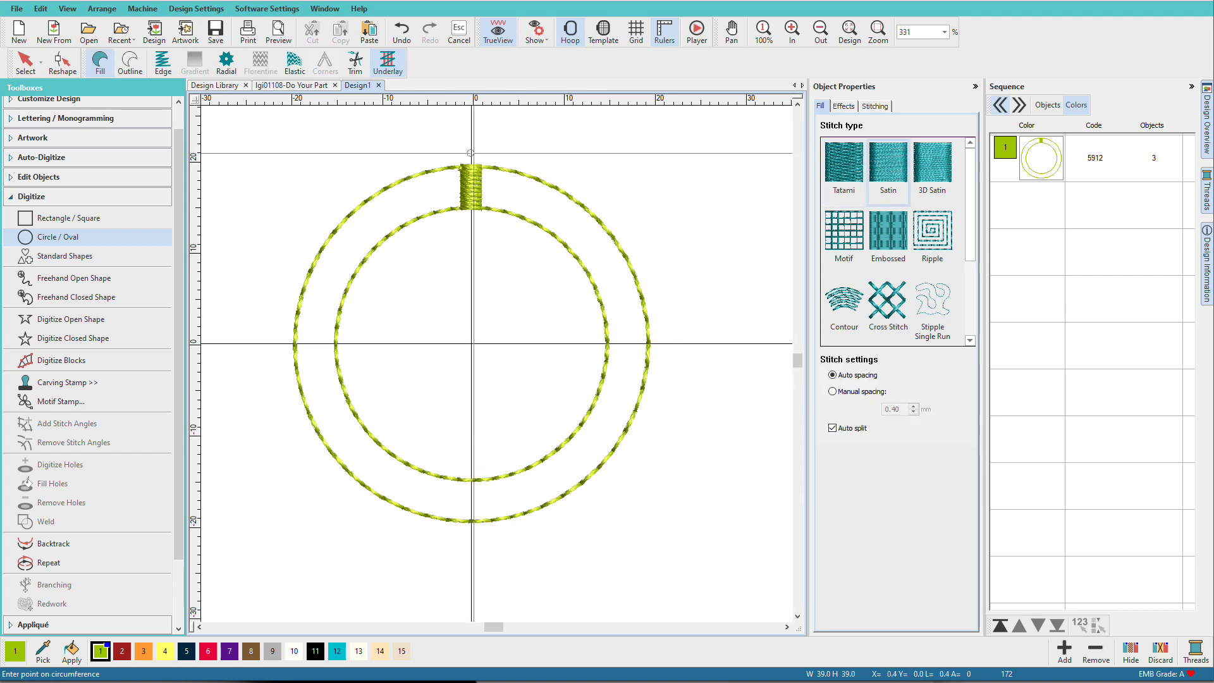
pyautogui.click(471, 153)
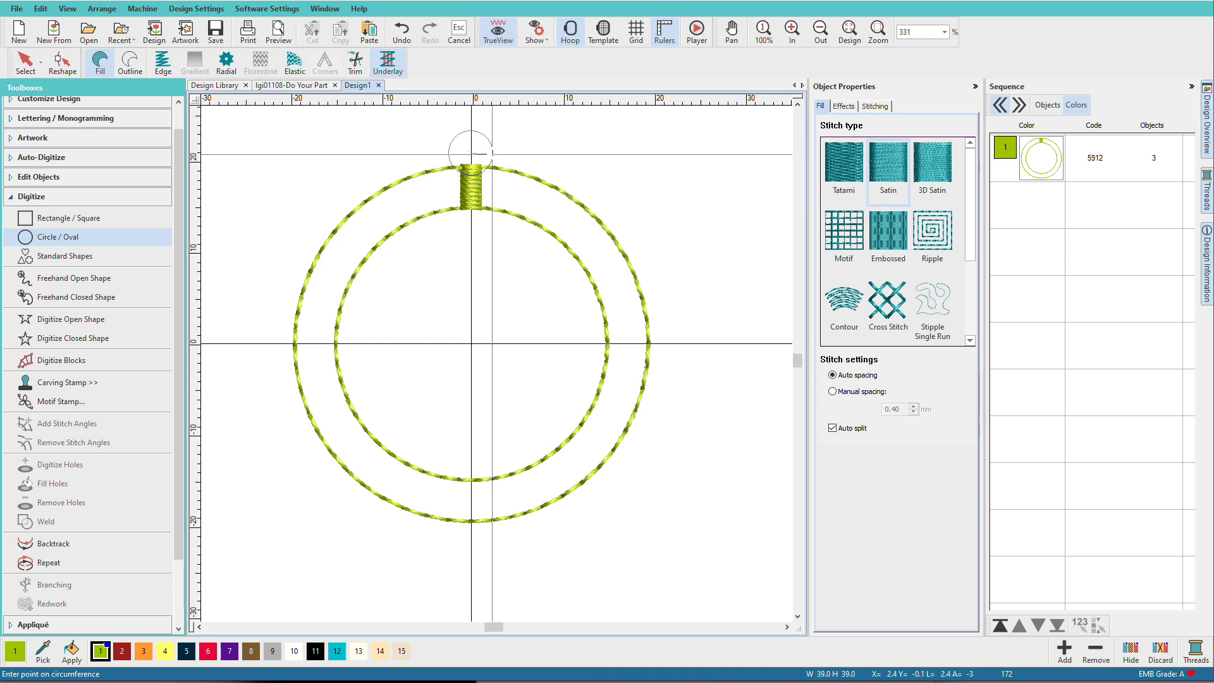
pyautogui.click(491, 154)
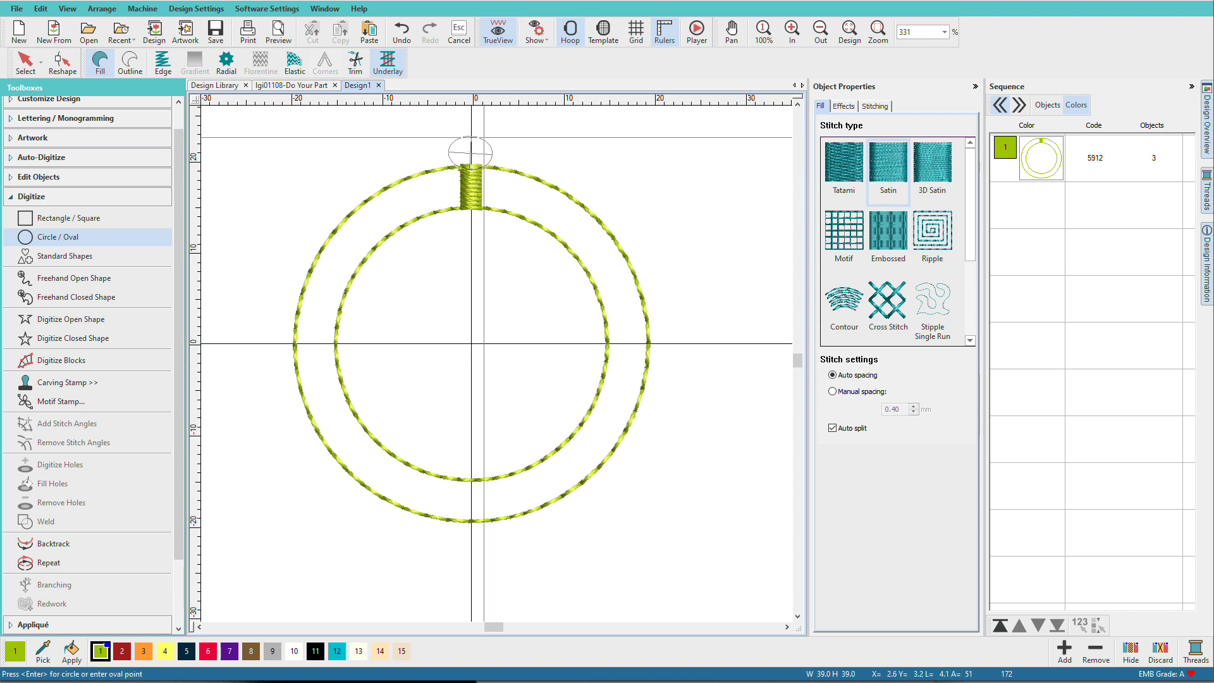
pyautogui.press('Return')
pyautogui.press('Escape')
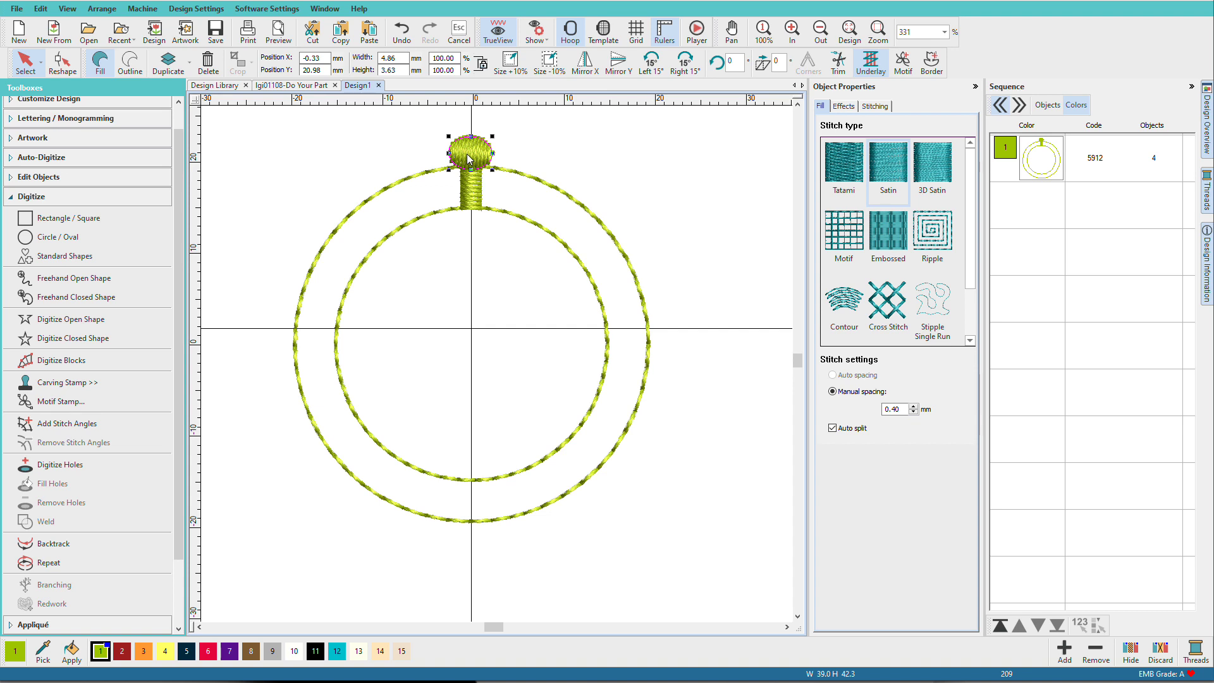
# Centre the knob and stem on each other and weld them into one spike
pyautogui.click(445, 121)
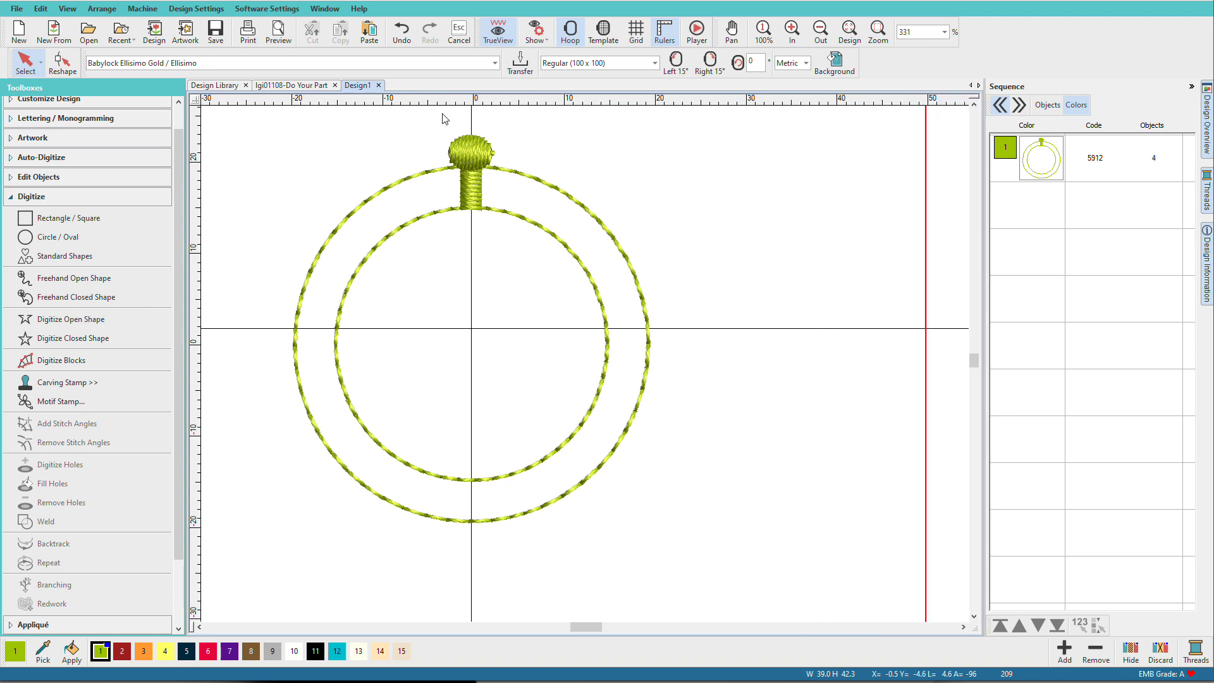
pyautogui.moveTo(443, 113); pyautogui.dragTo(516, 250)
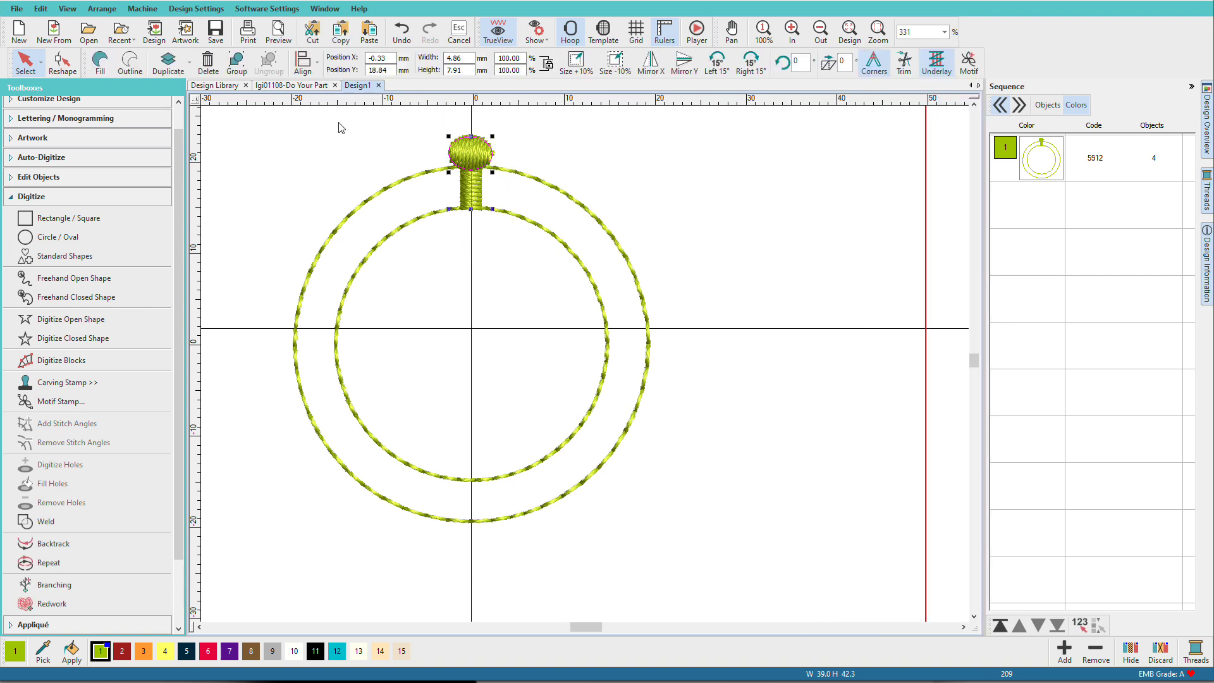
pyautogui.click(316, 63)
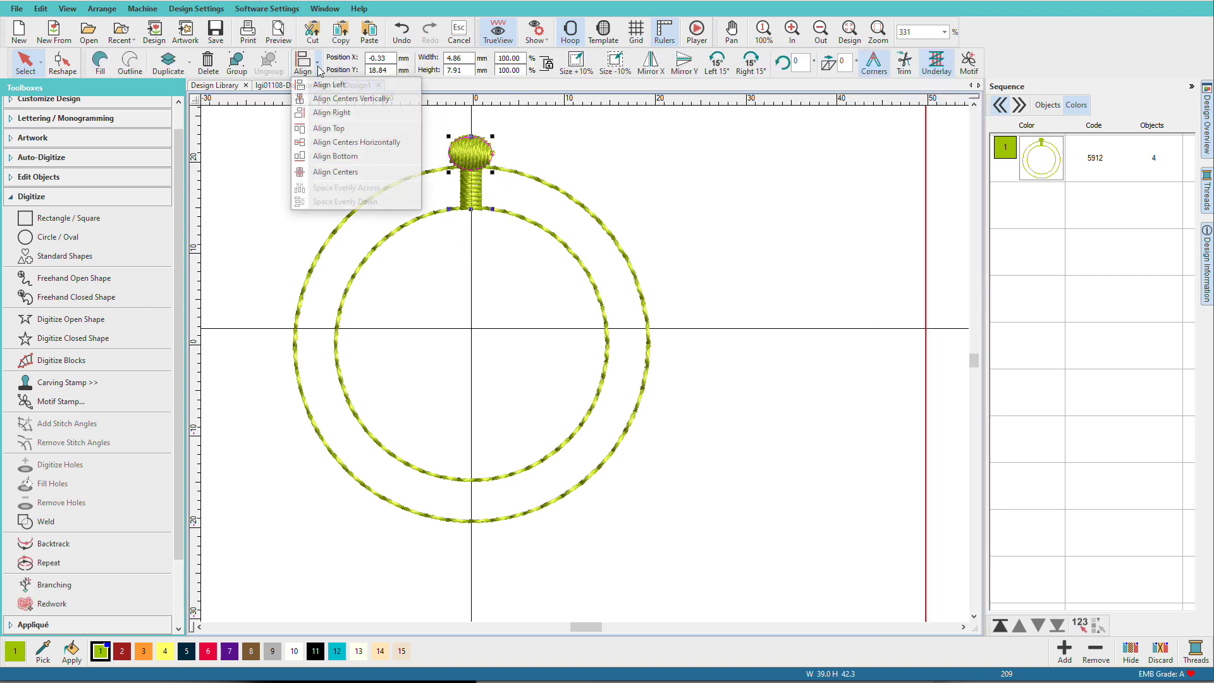
pyautogui.click(320, 100)
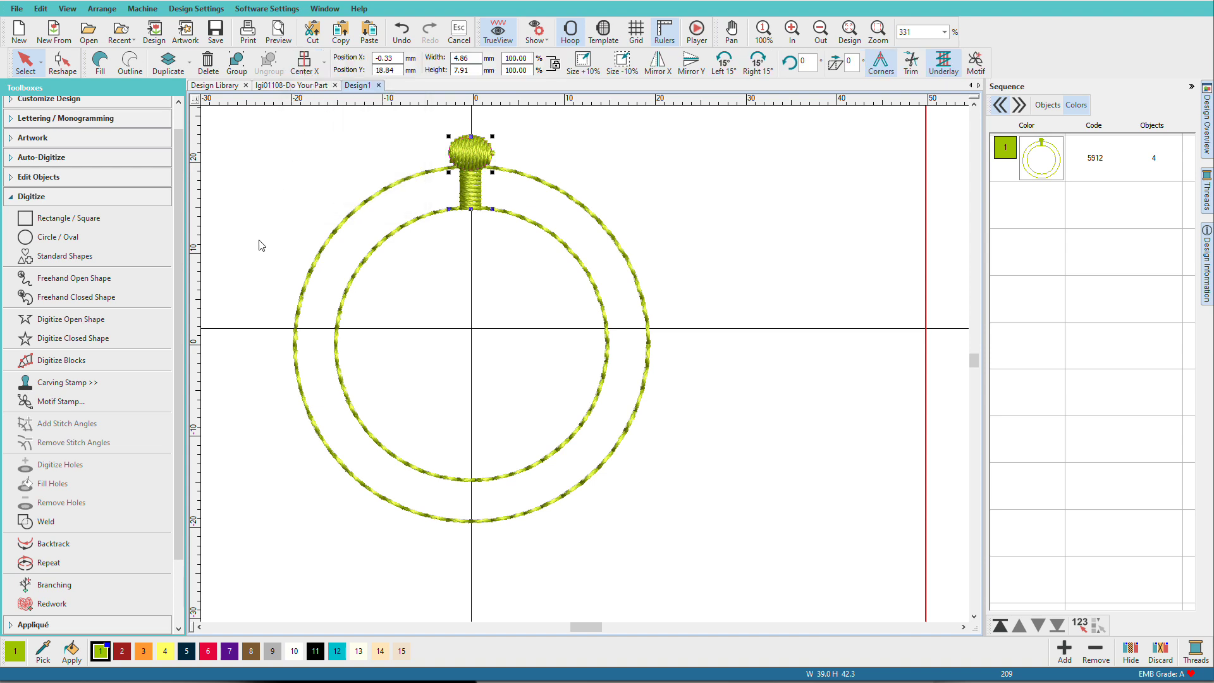
pyautogui.click(44, 522)
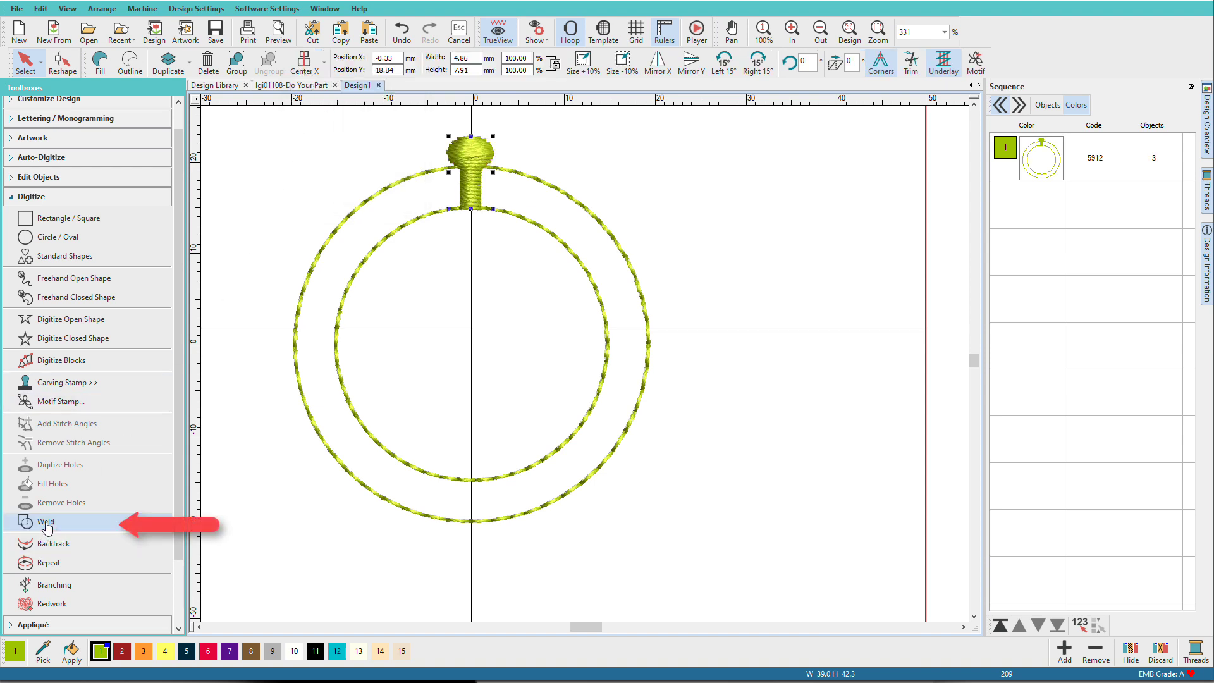
# Set the spike's underlay type to Edge Run in its stitching properties
pyautogui.doubleClick(476, 153)
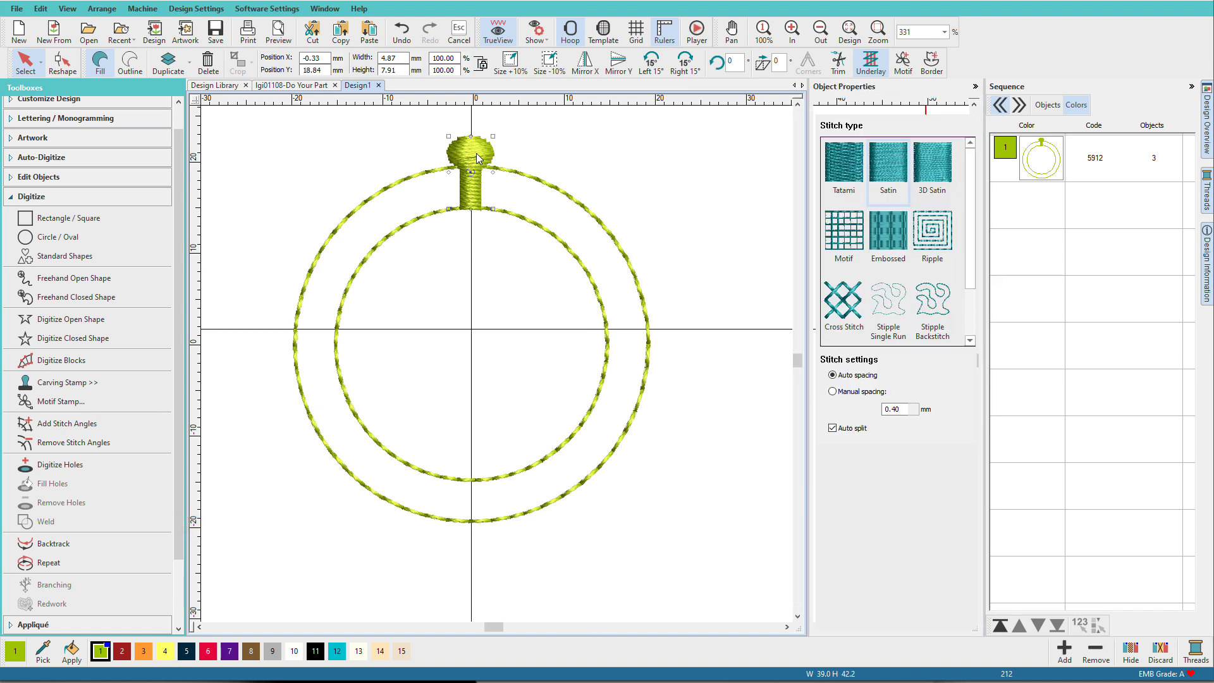
pyautogui.click(885, 106)
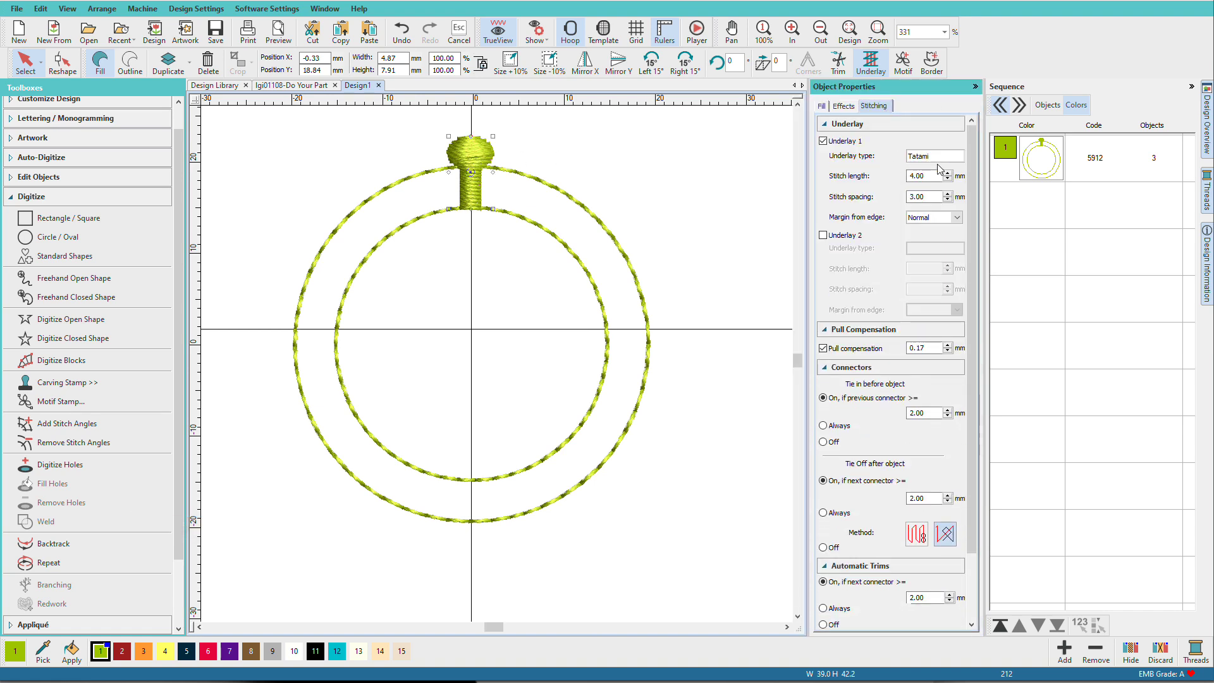
pyautogui.click(940, 158)
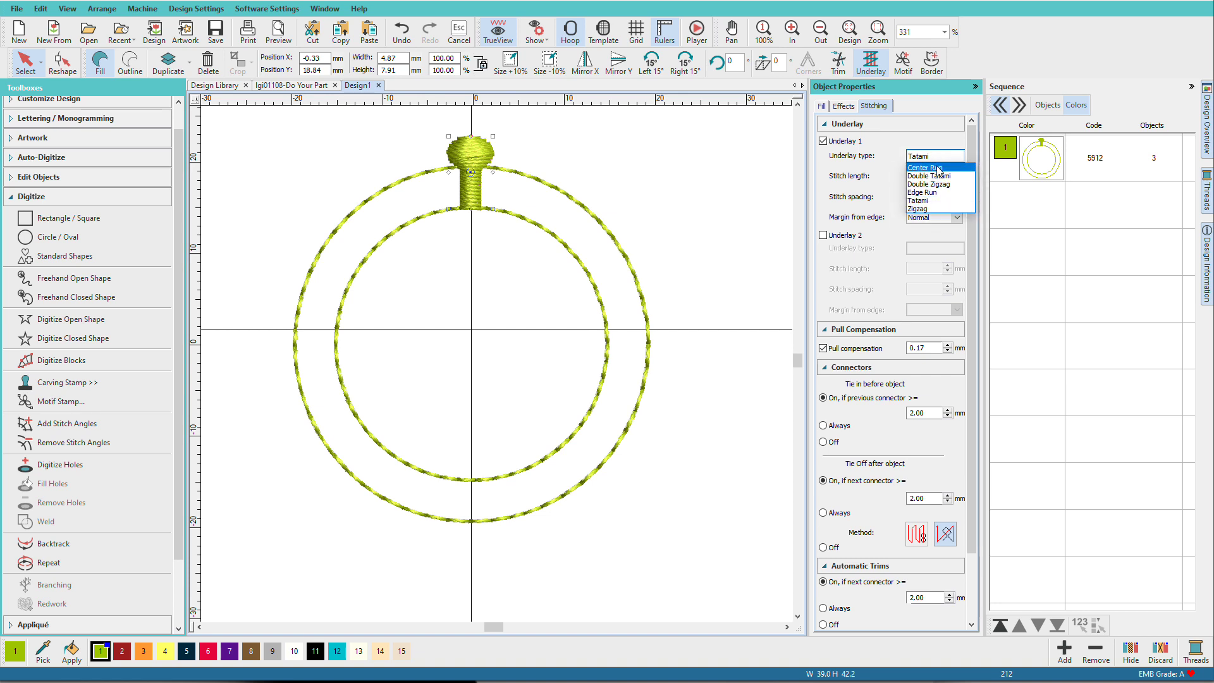
pyautogui.click(935, 192)
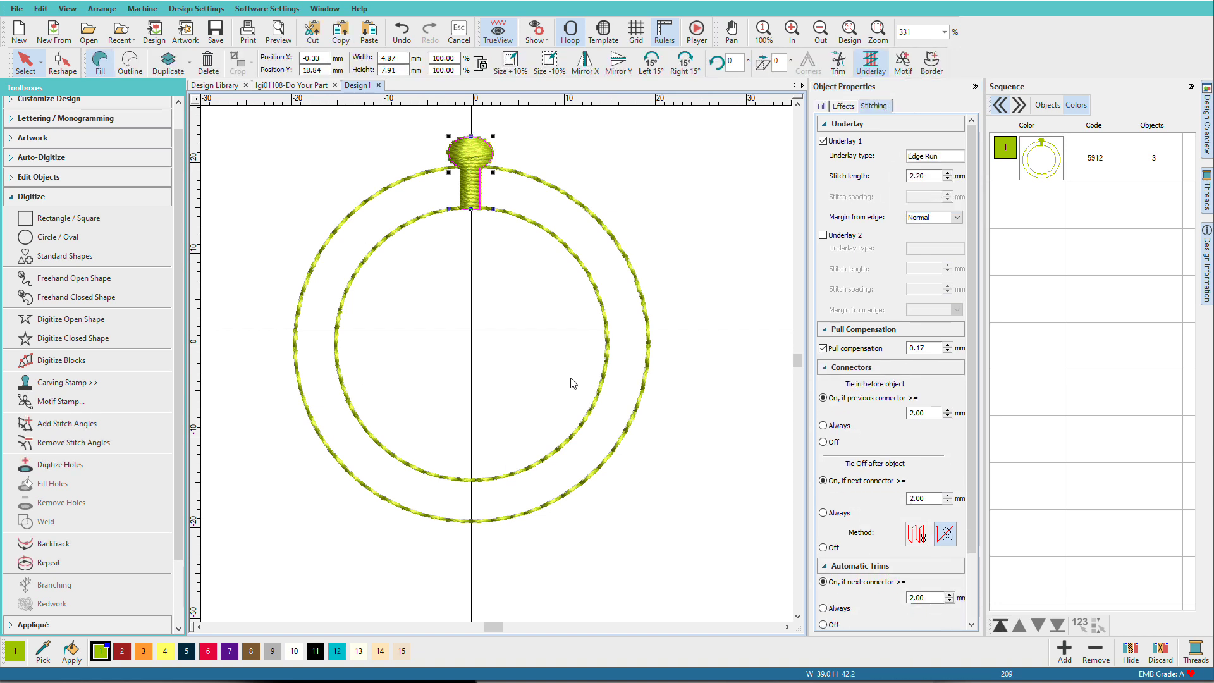
# Start a Circle Layout of the spike with 12 copies
pyautogui.click(14, 201)
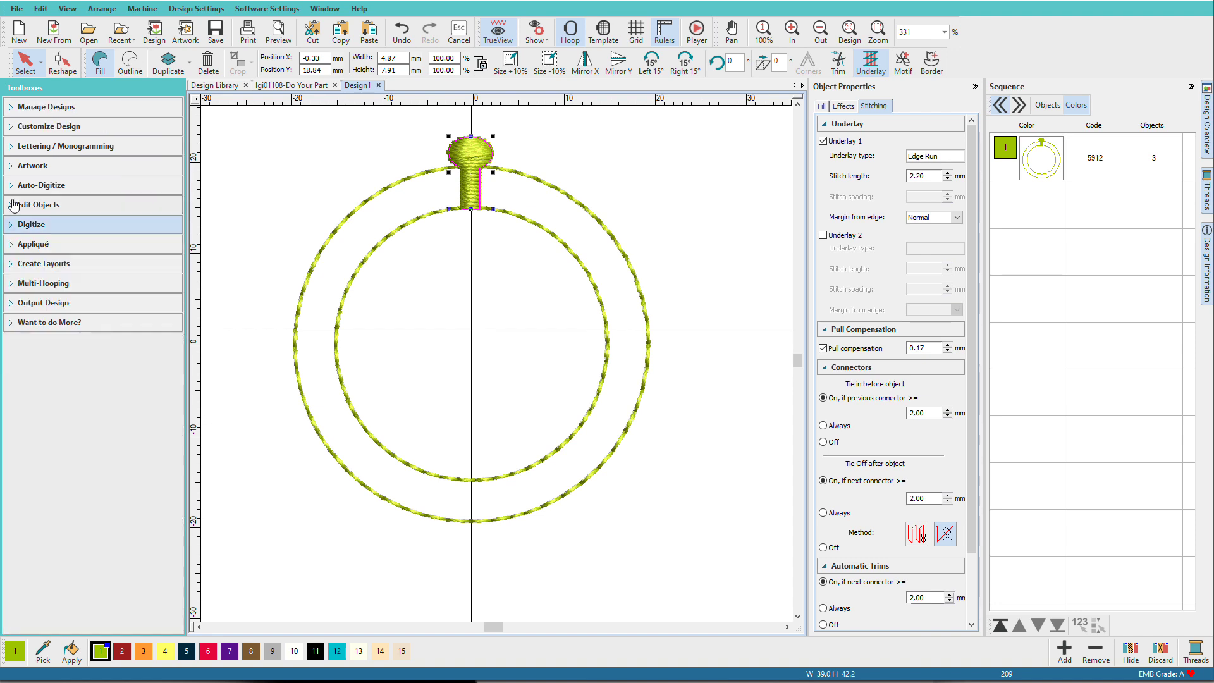
pyautogui.click(9, 263)
pyautogui.click(59, 401)
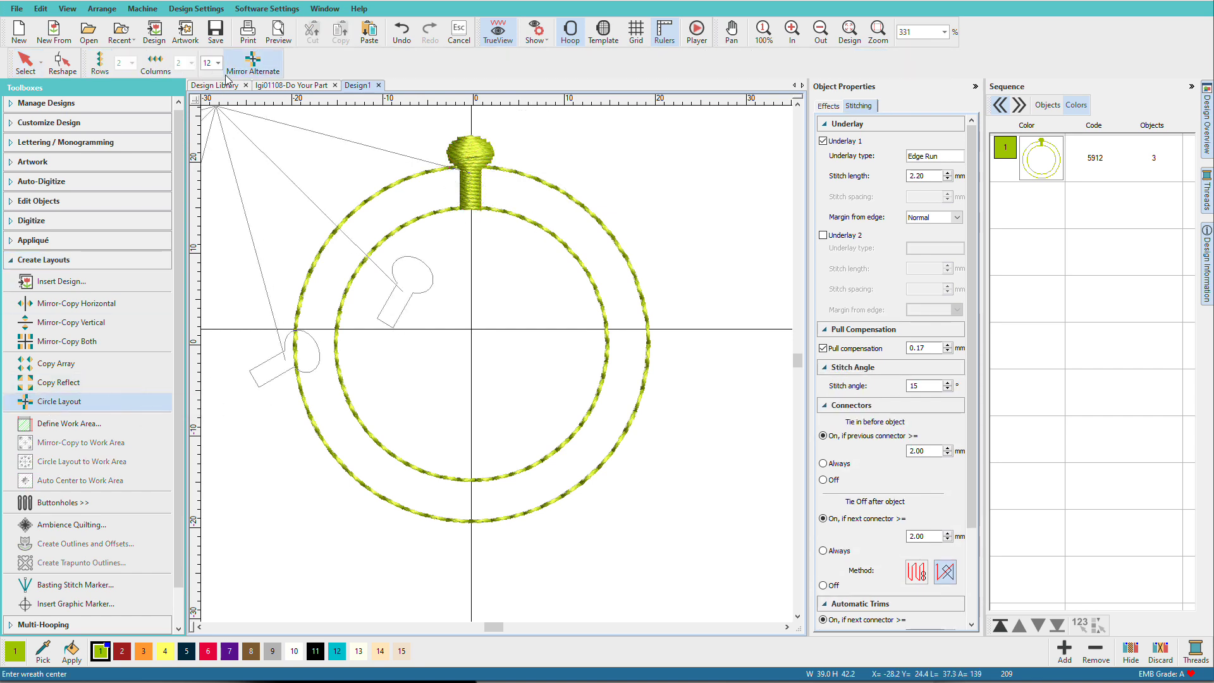
pyautogui.click(218, 63)
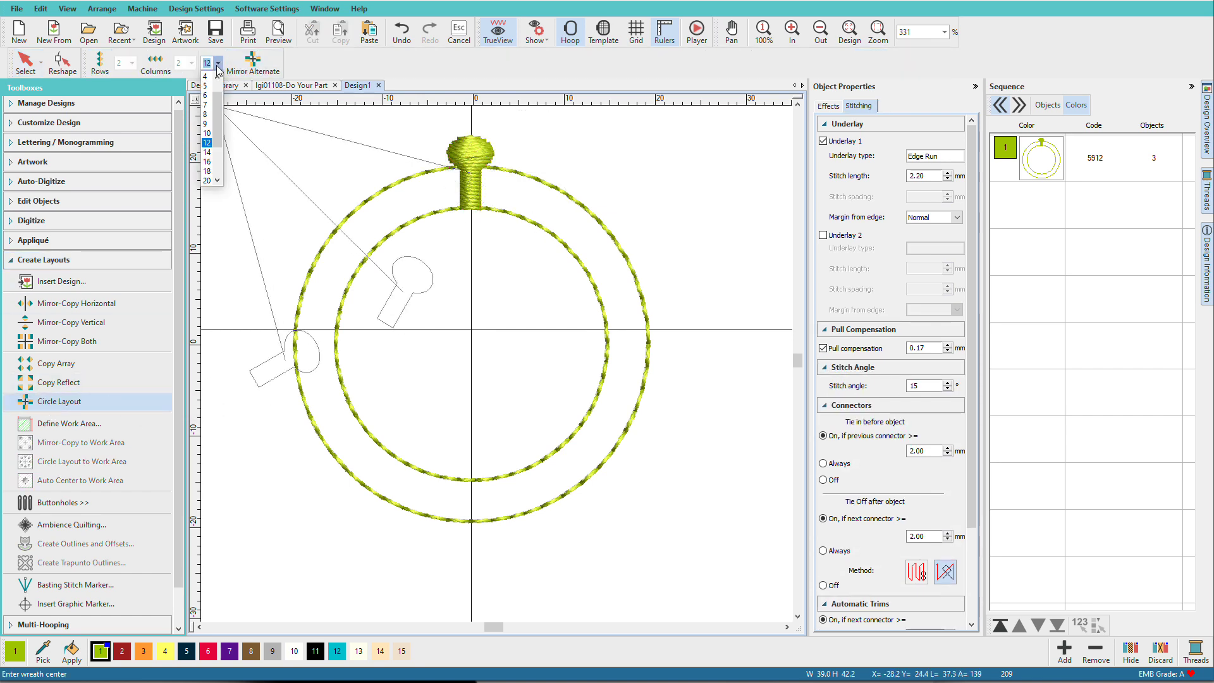
pyautogui.click(208, 143)
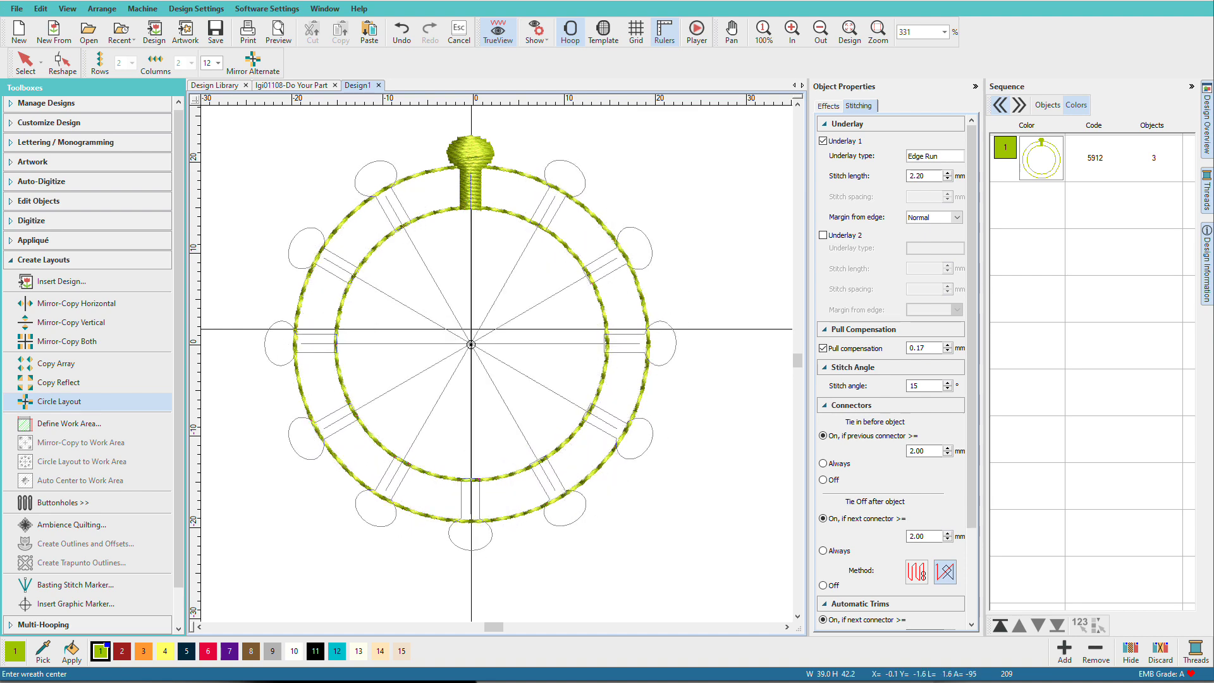
# Place the 12-spike wreath centred on the ring, then make the outer ring orange and stitched last
pyautogui.click(471, 345)
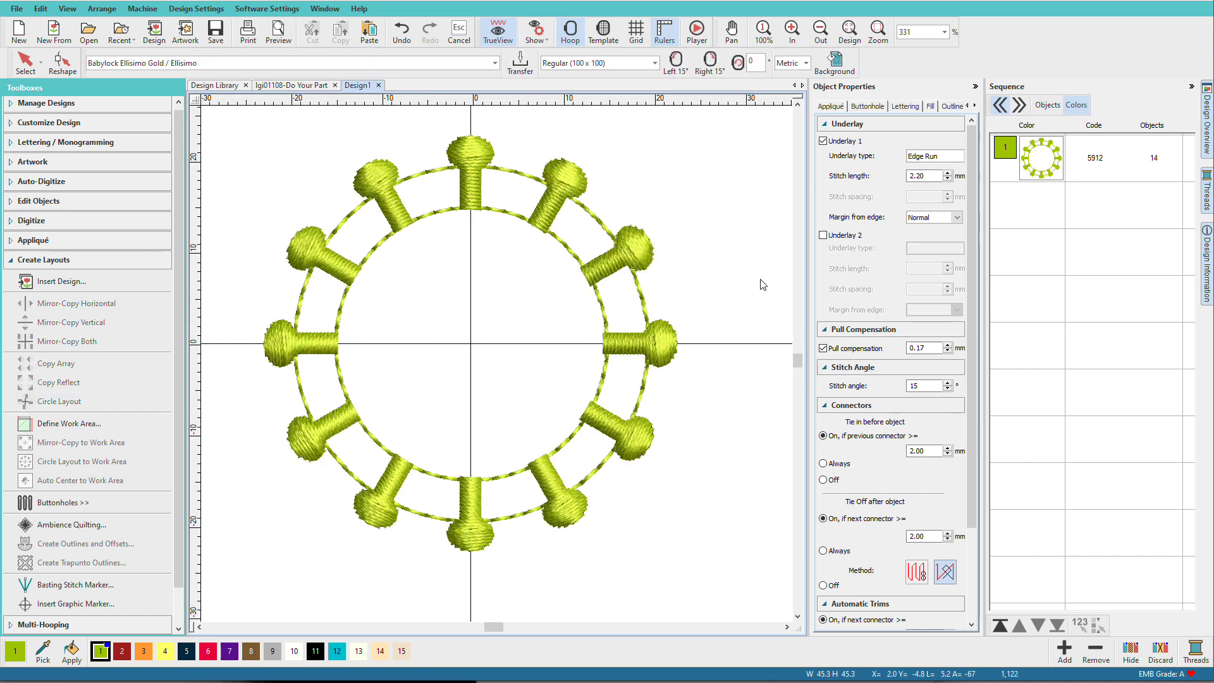
pyautogui.click(1042, 104)
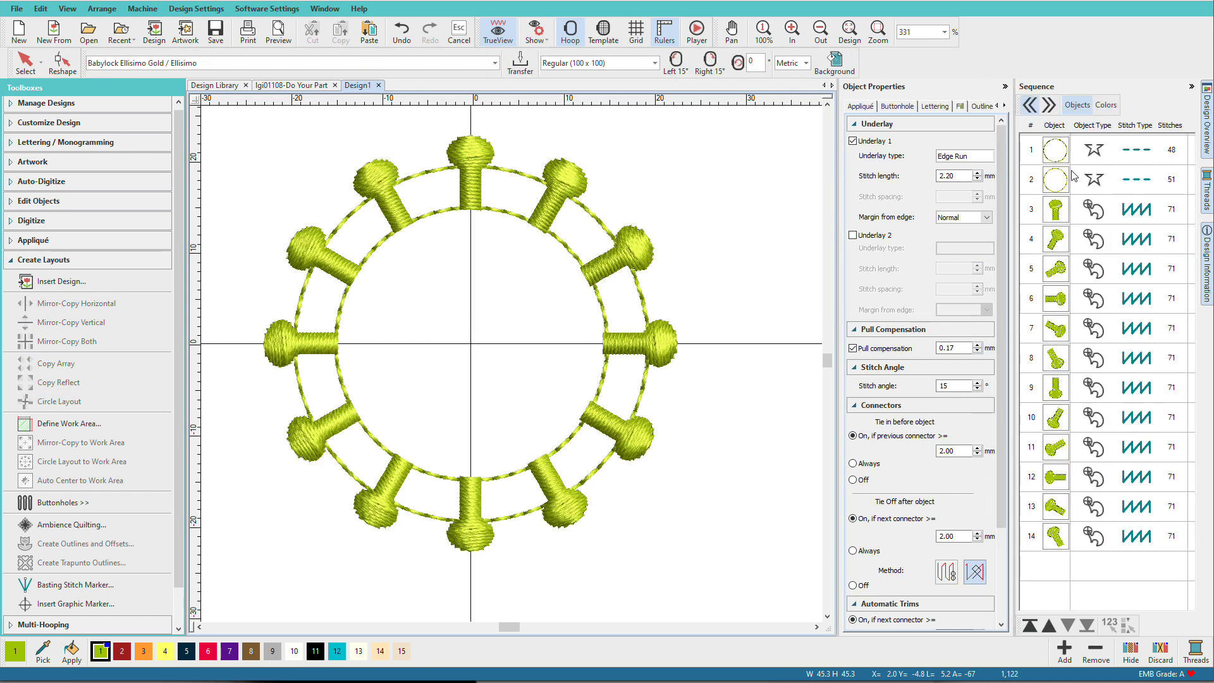
pyautogui.click(515, 165)
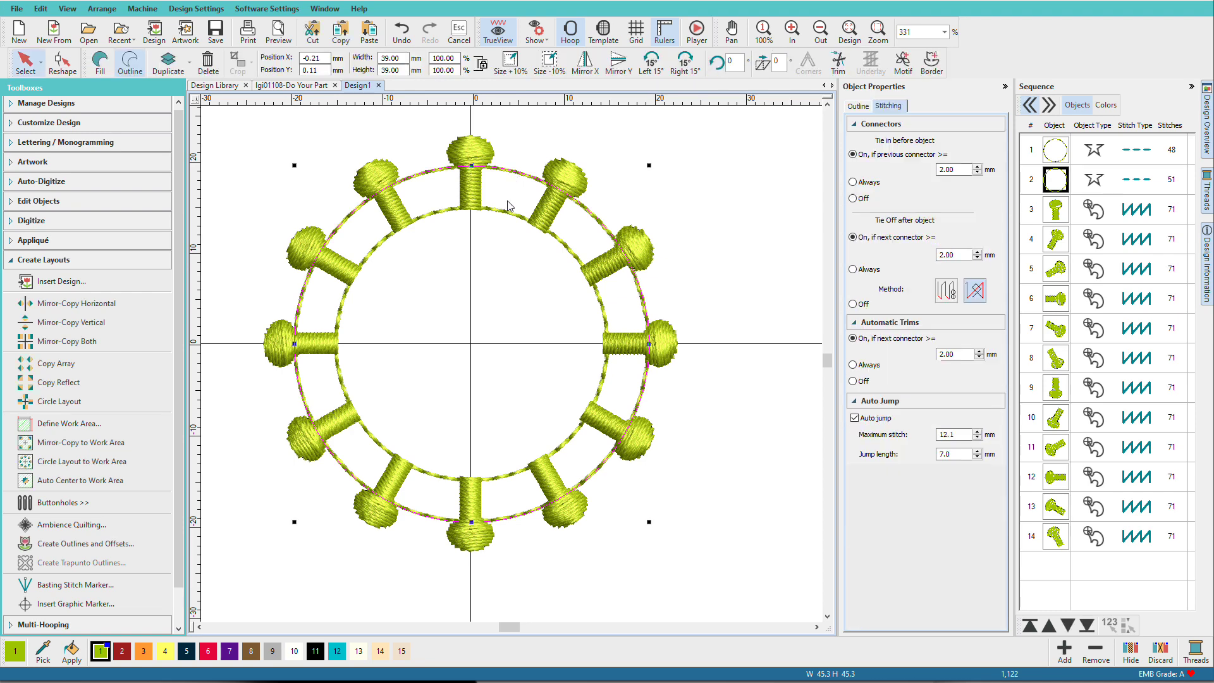
pyautogui.click(144, 651)
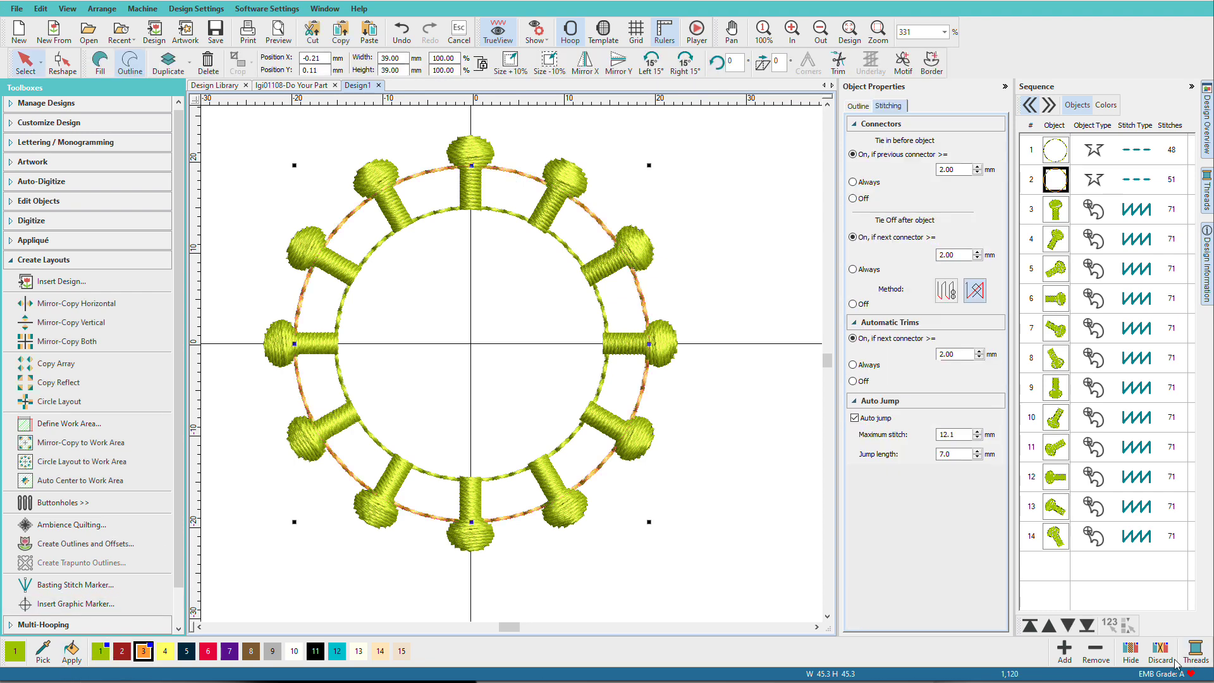
pyautogui.click(1087, 626)
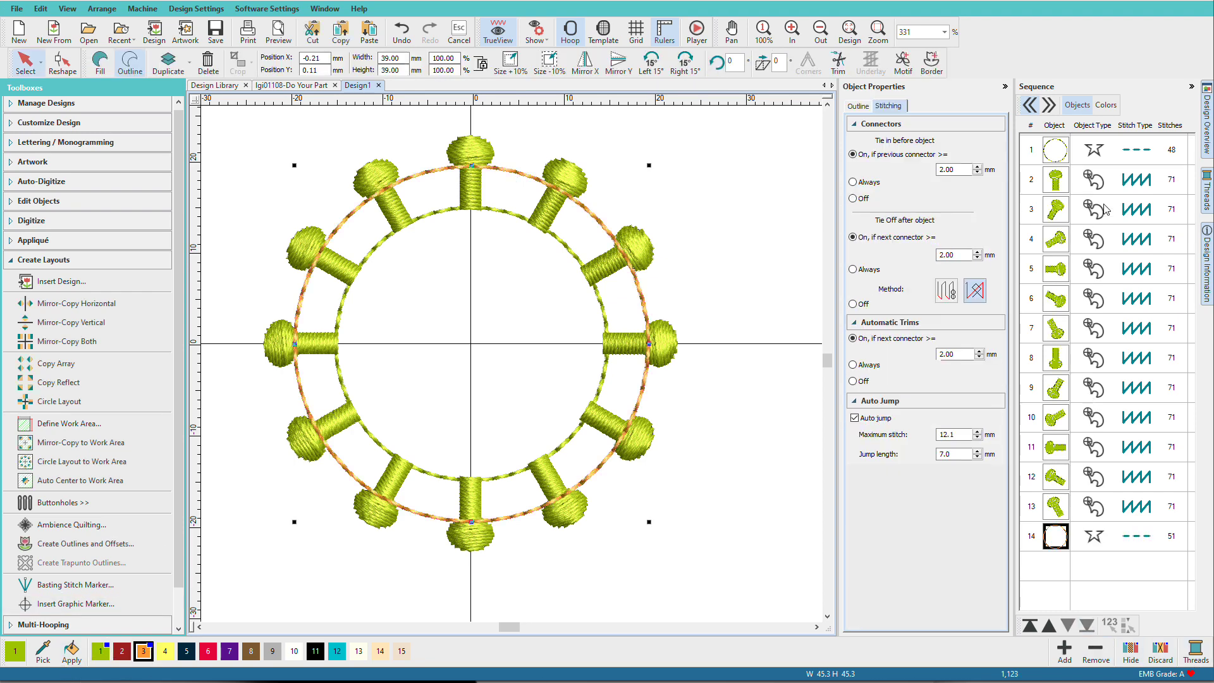
# Branch the spikes and inner ring into one object, setting entry and exit points at the top
pyautogui.click(1106, 104)
pyautogui.click(1040, 158)
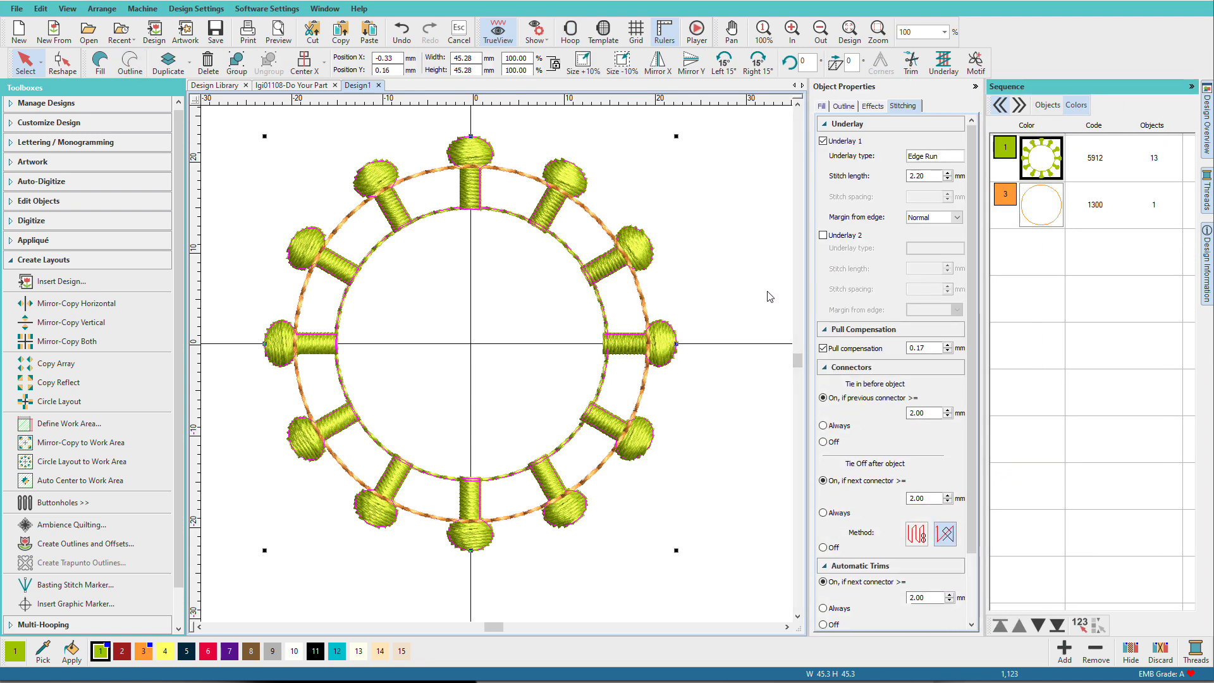
pyautogui.press('i')
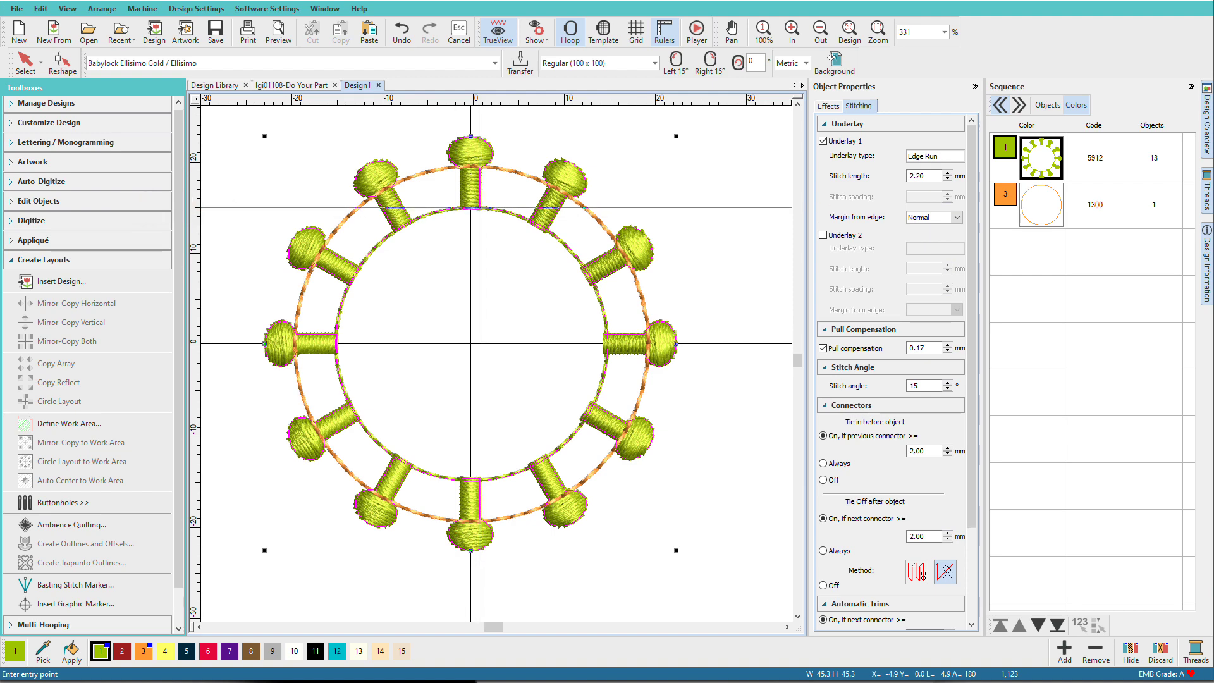
pyautogui.click(470, 207)
pyautogui.click(479, 207)
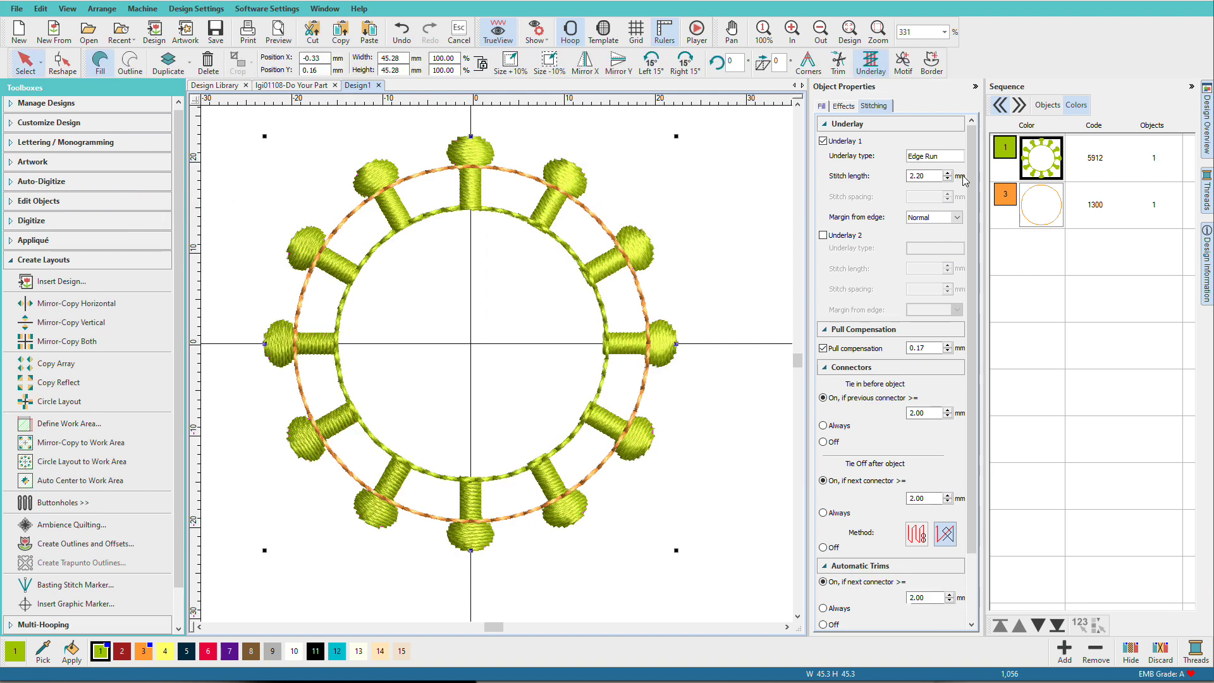
# Show the Objects list: the 978-stitch branched wreath followed by the 51-stitch orange ring
pyautogui.click(1047, 105)
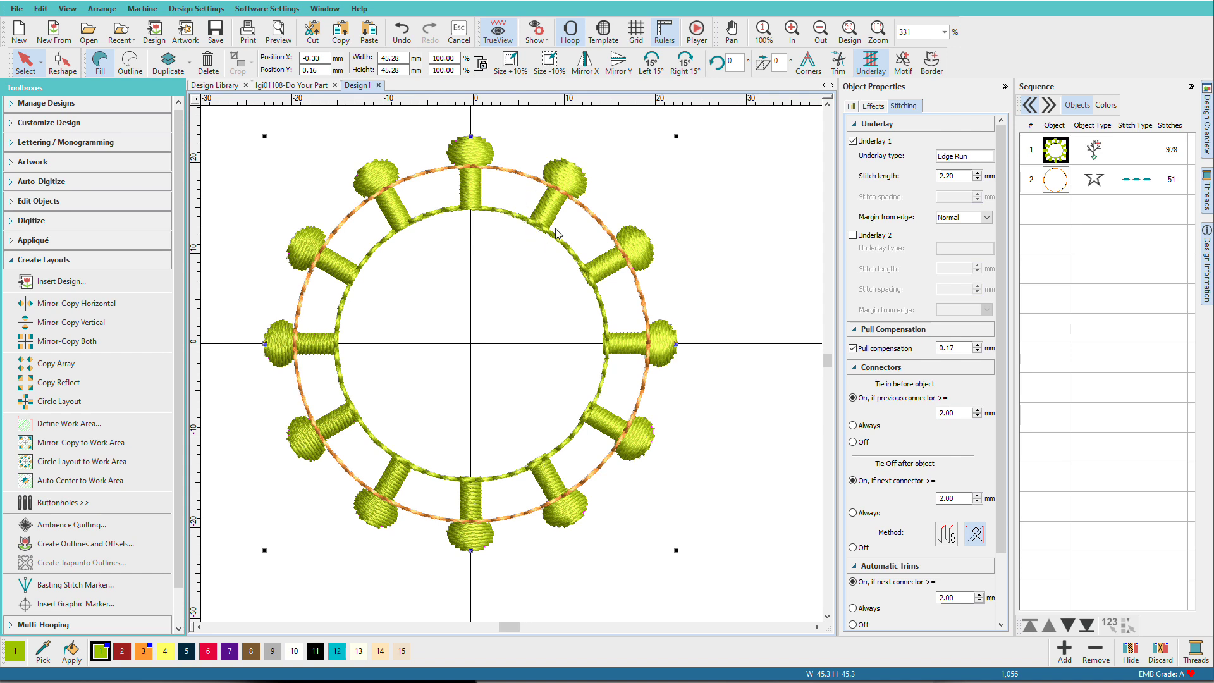
# Shrink the orange ring to a 31.61 mm Tatami-filled disc, then view the Igi01108-Do Your Part design
pyautogui.click(1058, 187)
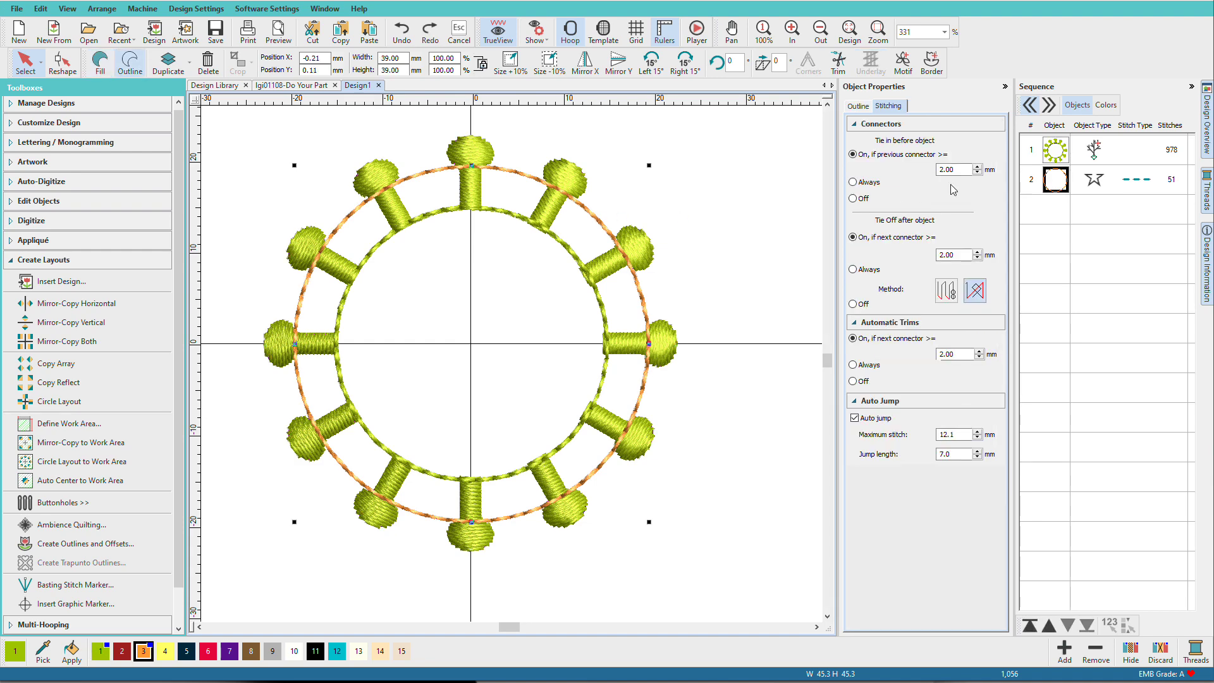
pyautogui.moveTo(648, 165); pyautogui.dragTo(615, 200)
pyautogui.click(100, 62)
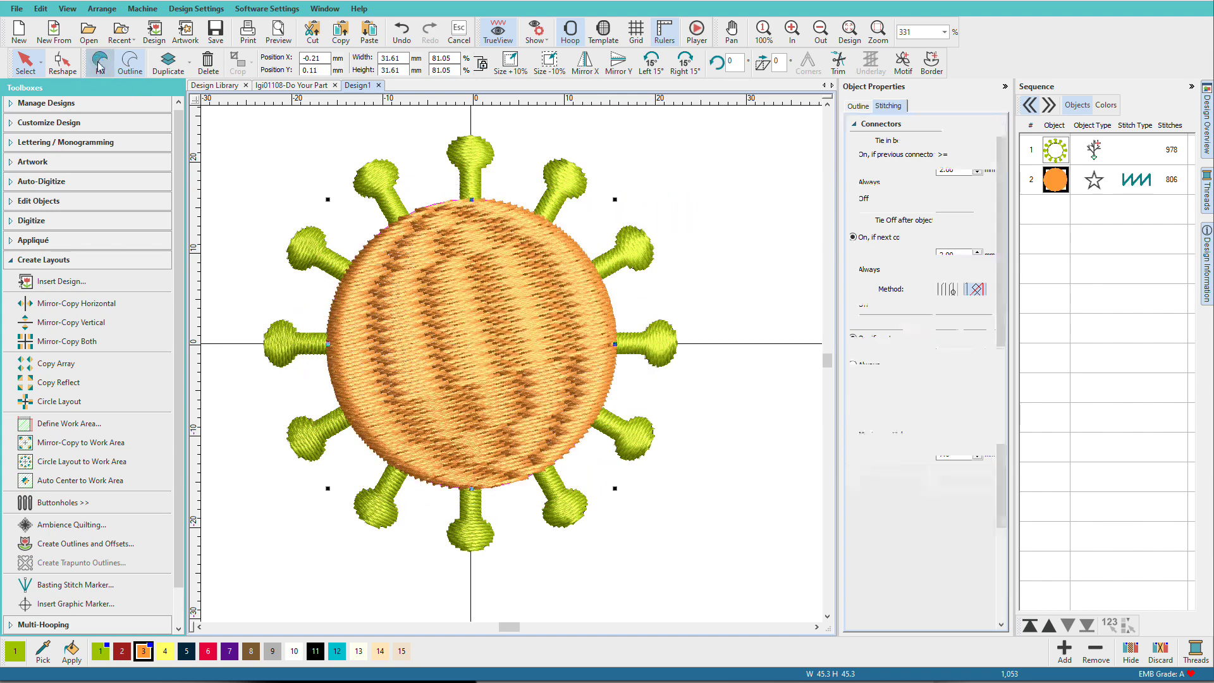
pyautogui.click(882, 163)
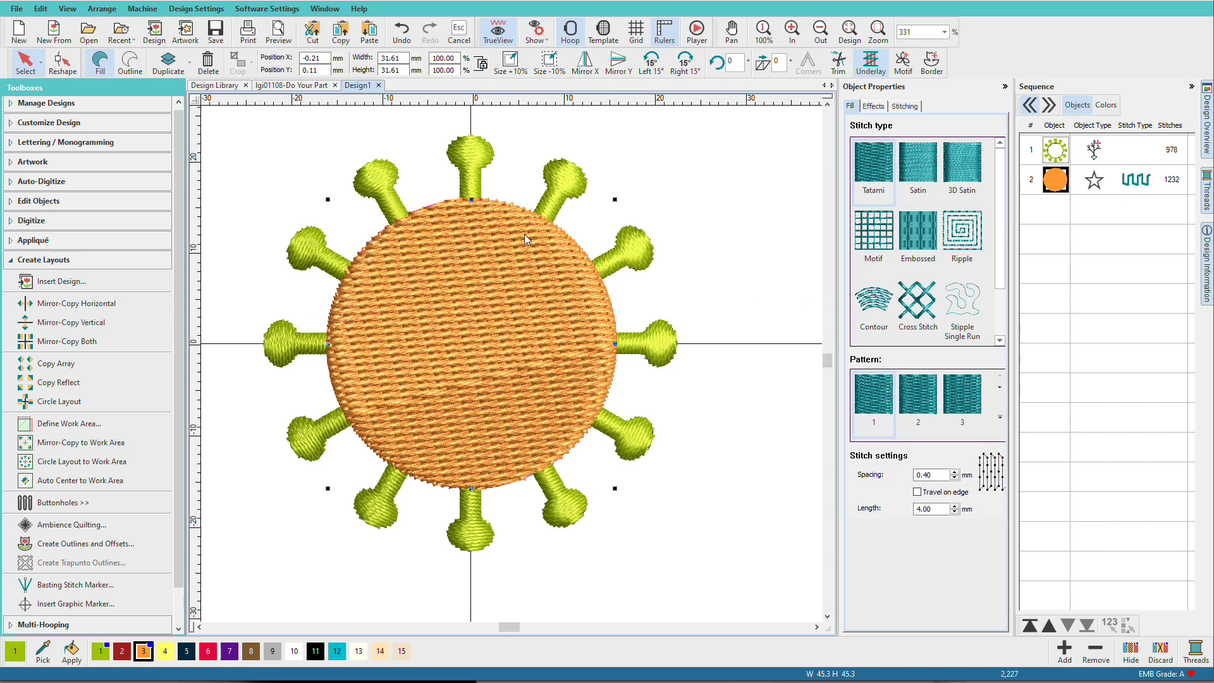
pyautogui.click(296, 89)
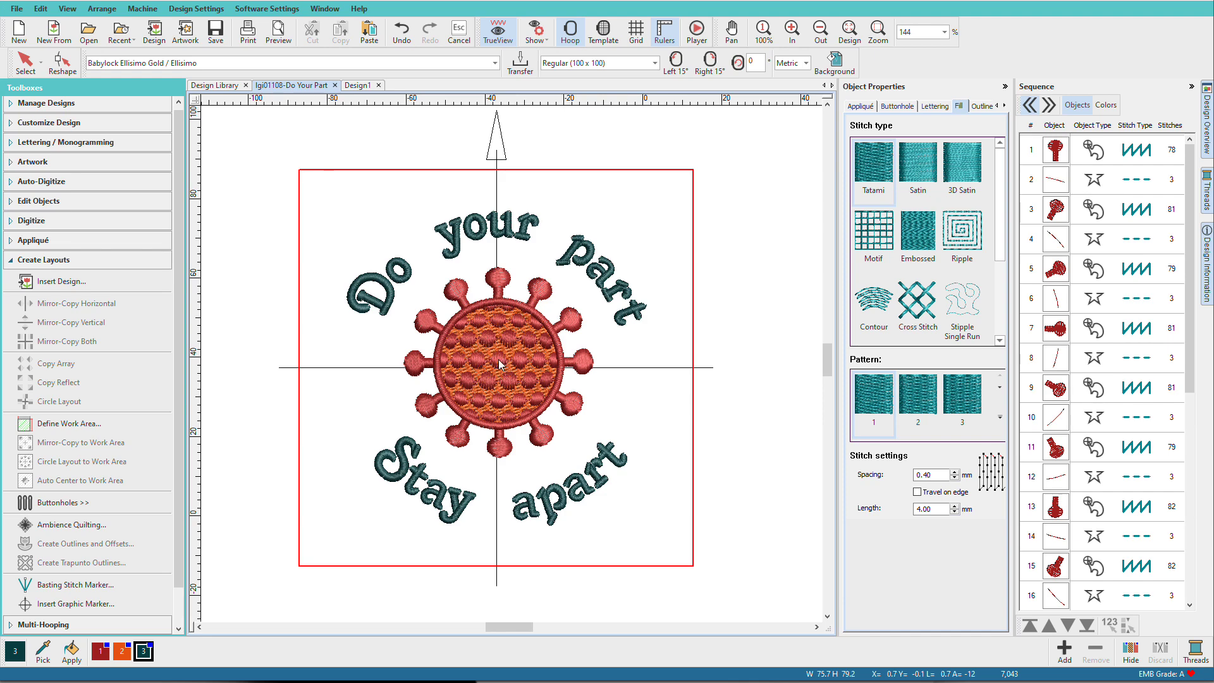
# In Design1, change the top disc to a purple Circle01 motif fill from Single Motifs
pyautogui.click(358, 86)
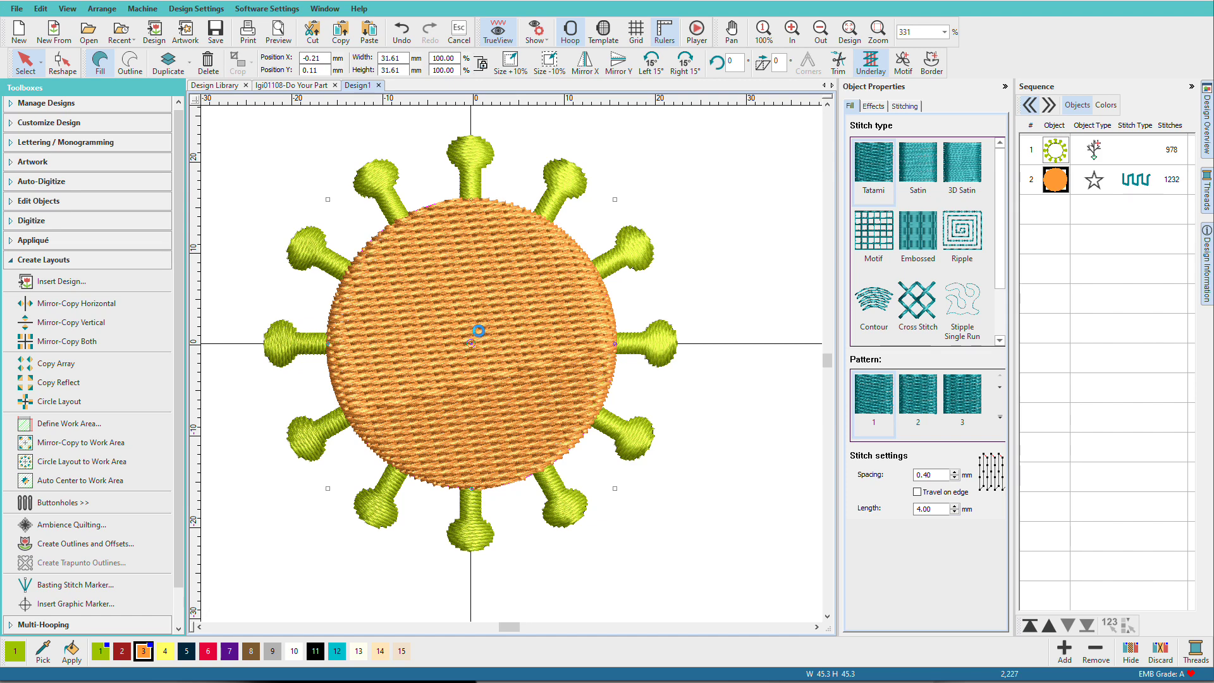
pyautogui.click(875, 234)
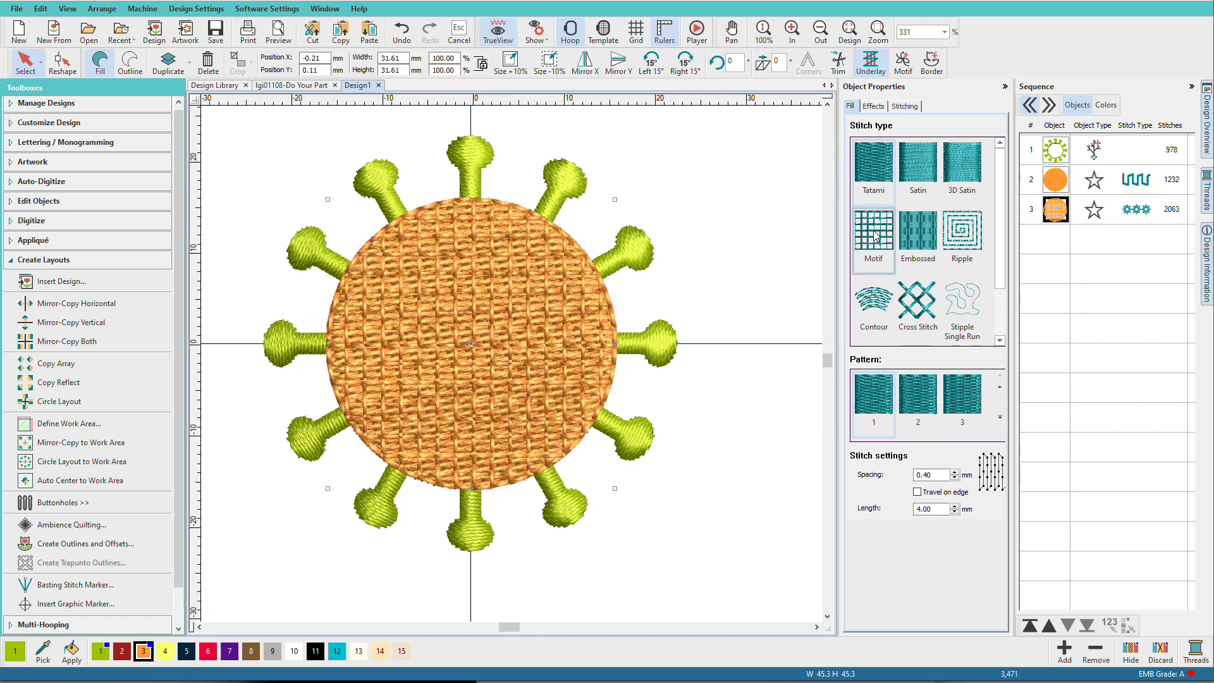
pyautogui.click(241, 653)
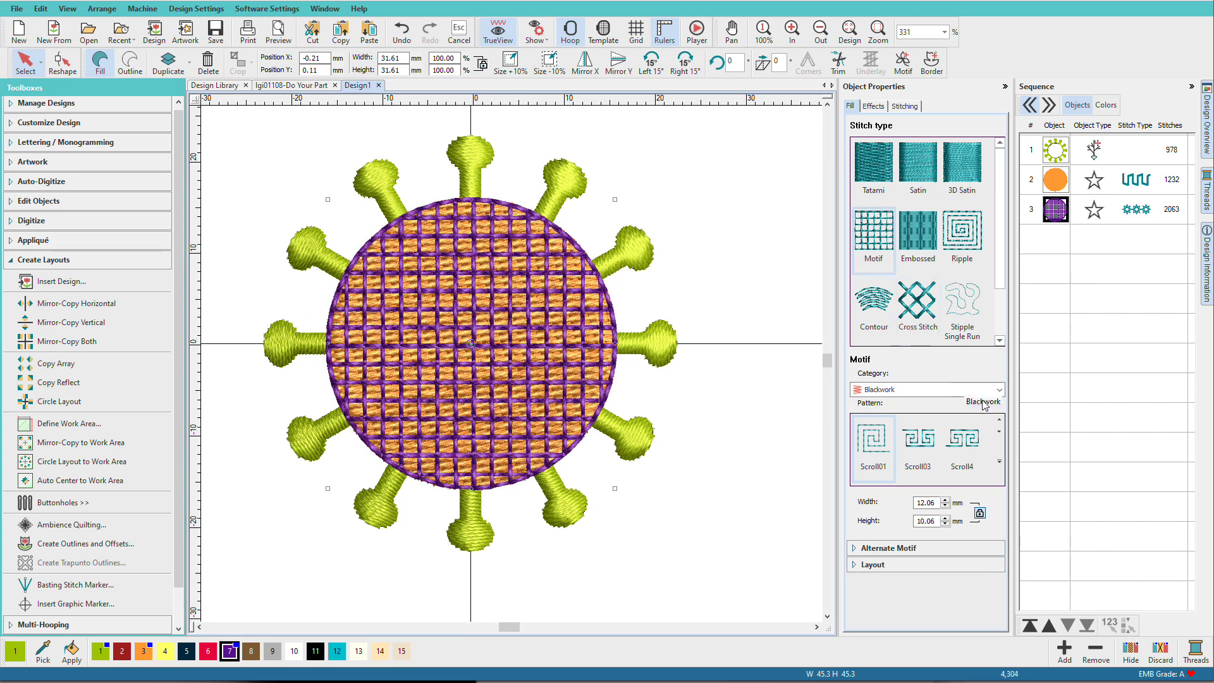
pyautogui.click(999, 391)
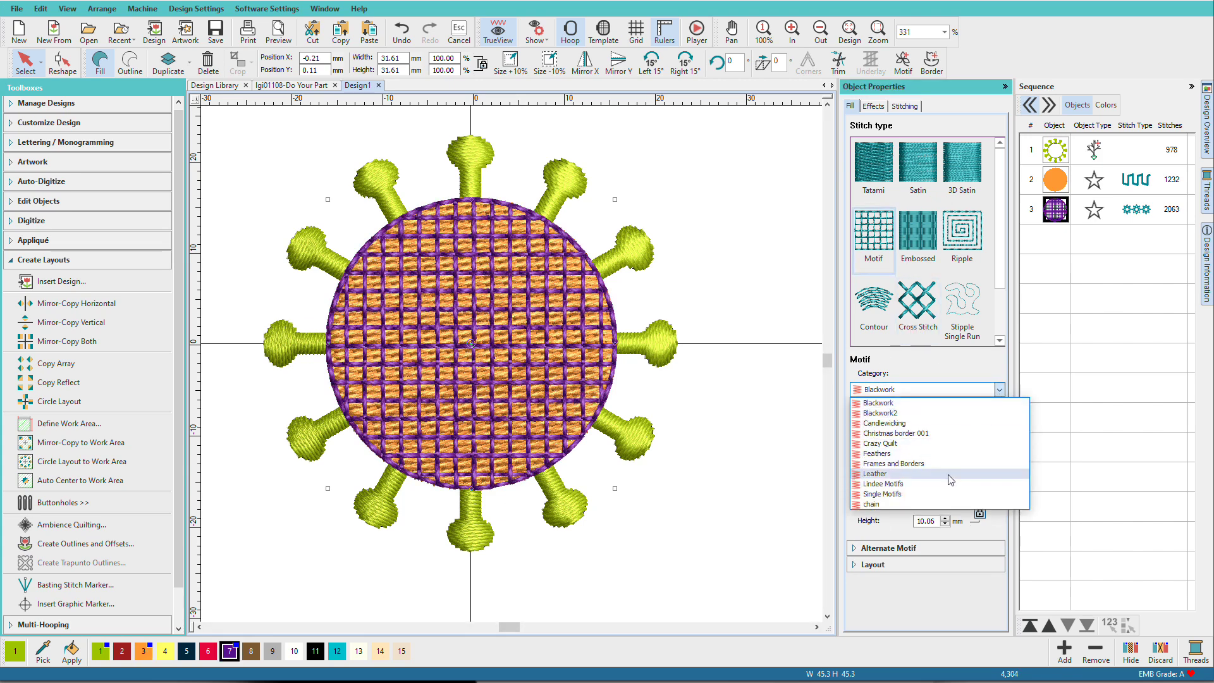
pyautogui.click(942, 494)
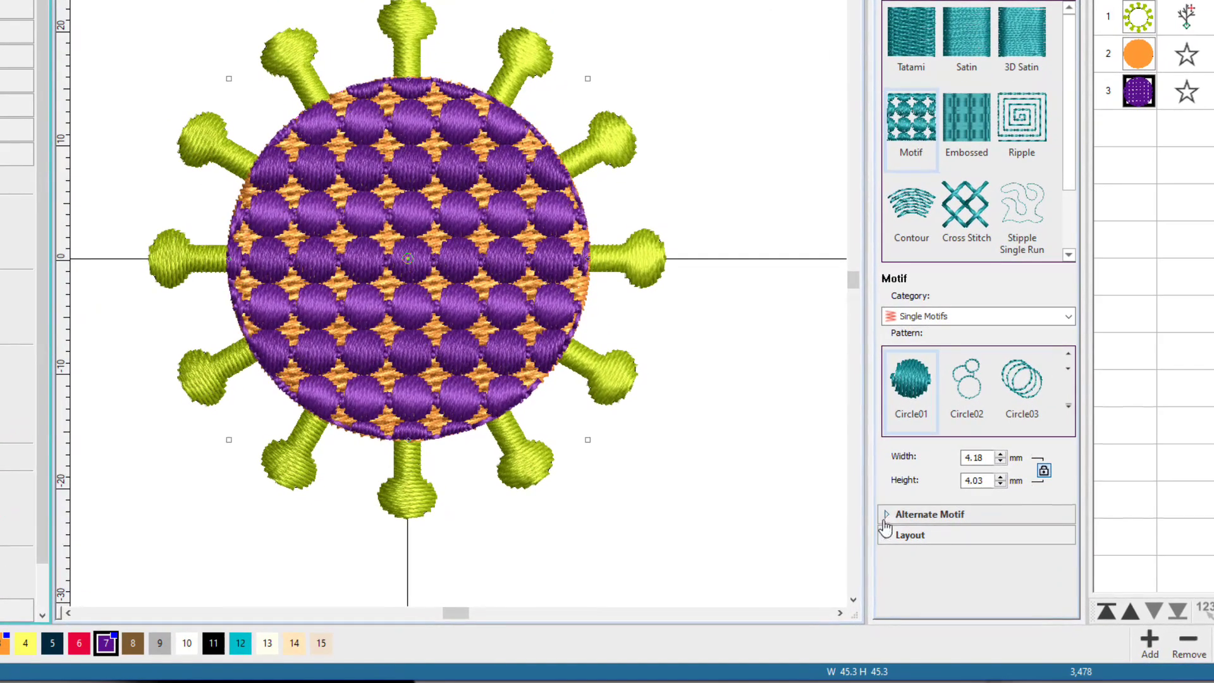
# Enable an alternate motif and set both the motif and alternate motif widths to 3 mm
pyautogui.click(855, 548)
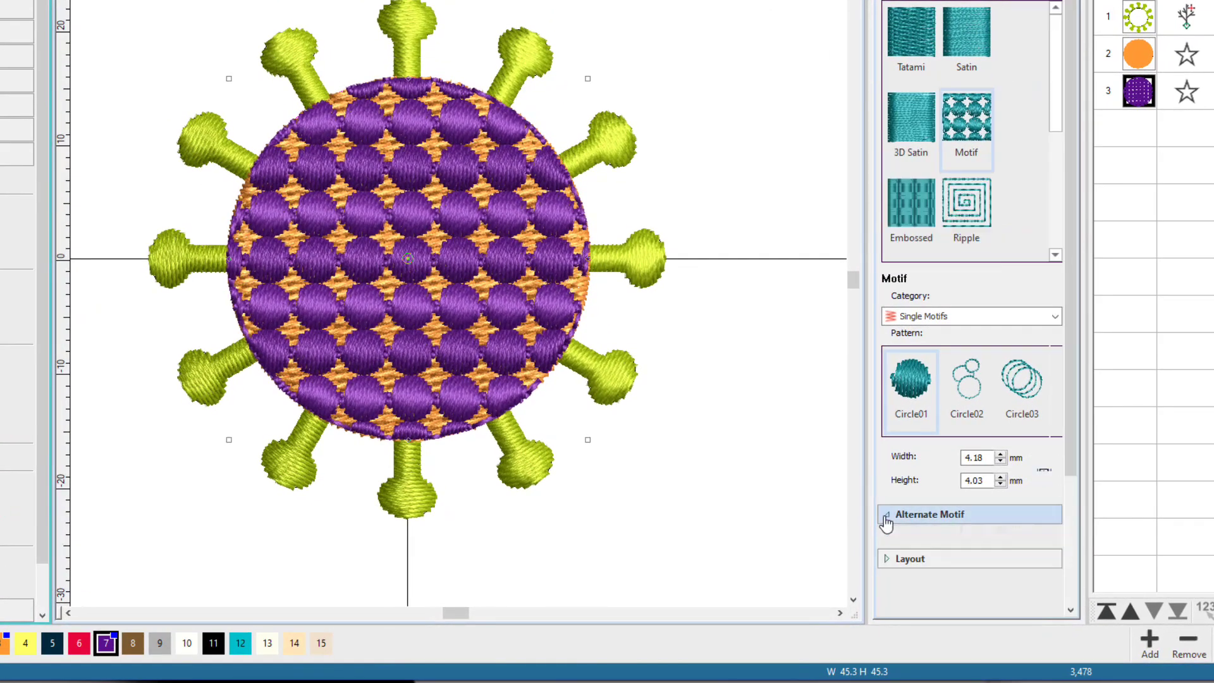
pyautogui.scroll(-3, 1067, 480)
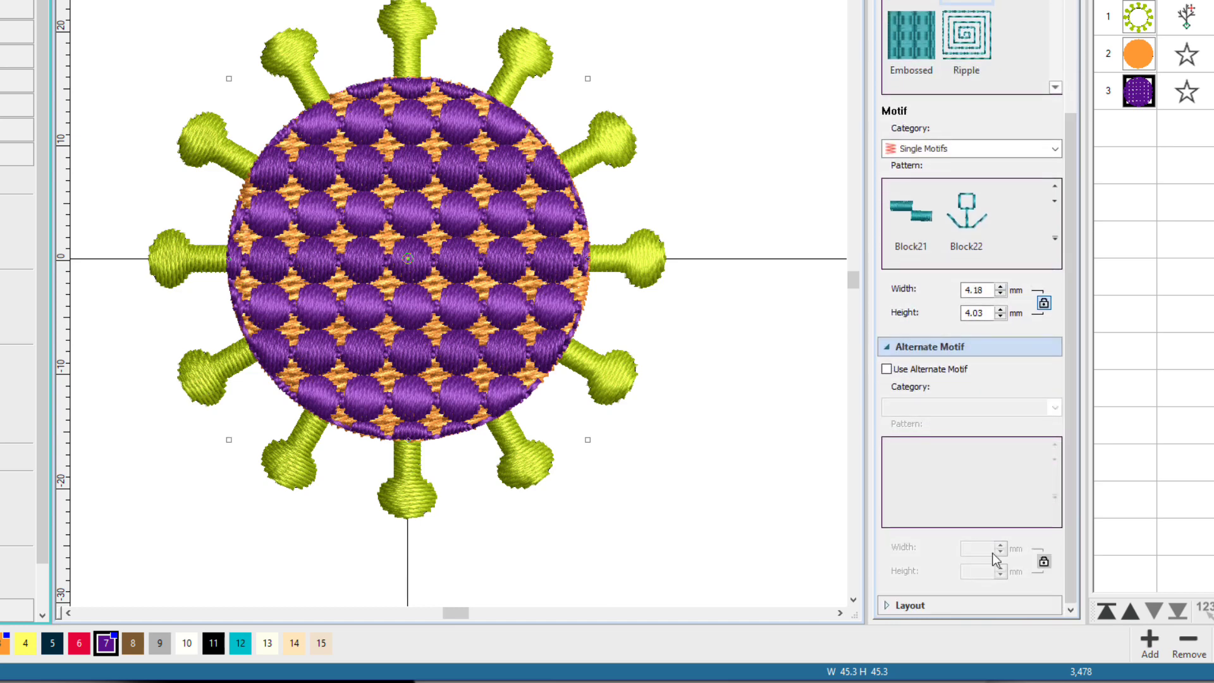
pyautogui.click(887, 369)
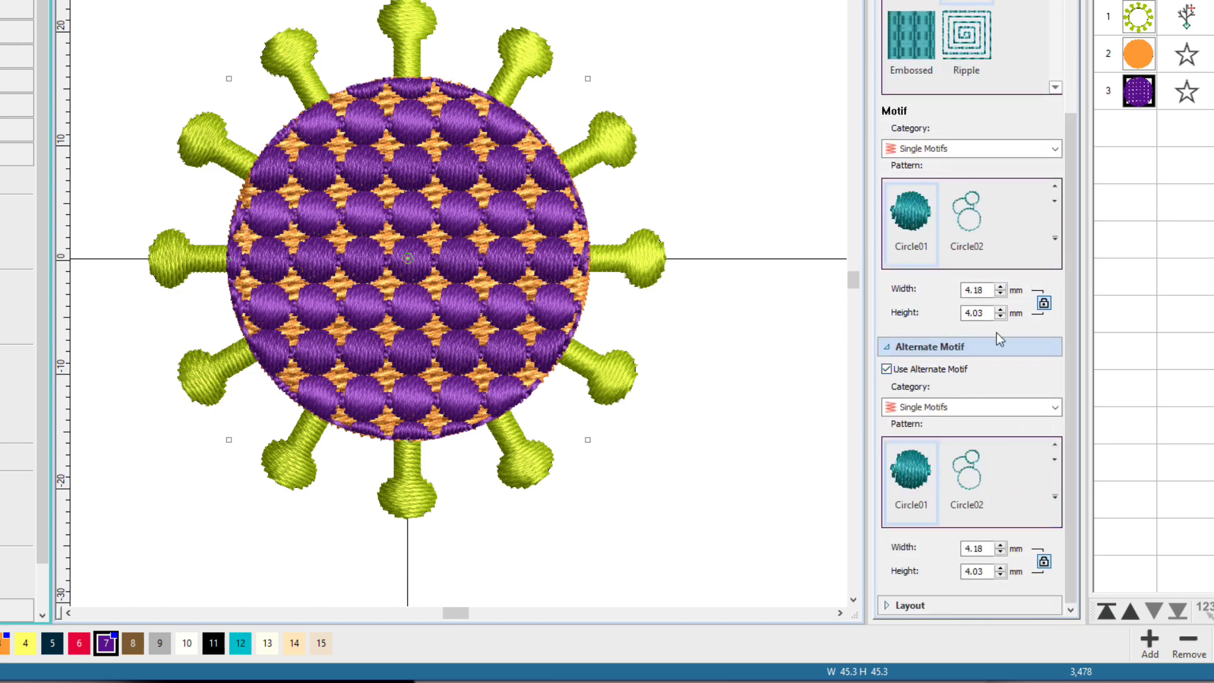
pyautogui.doubleClick(988, 291)
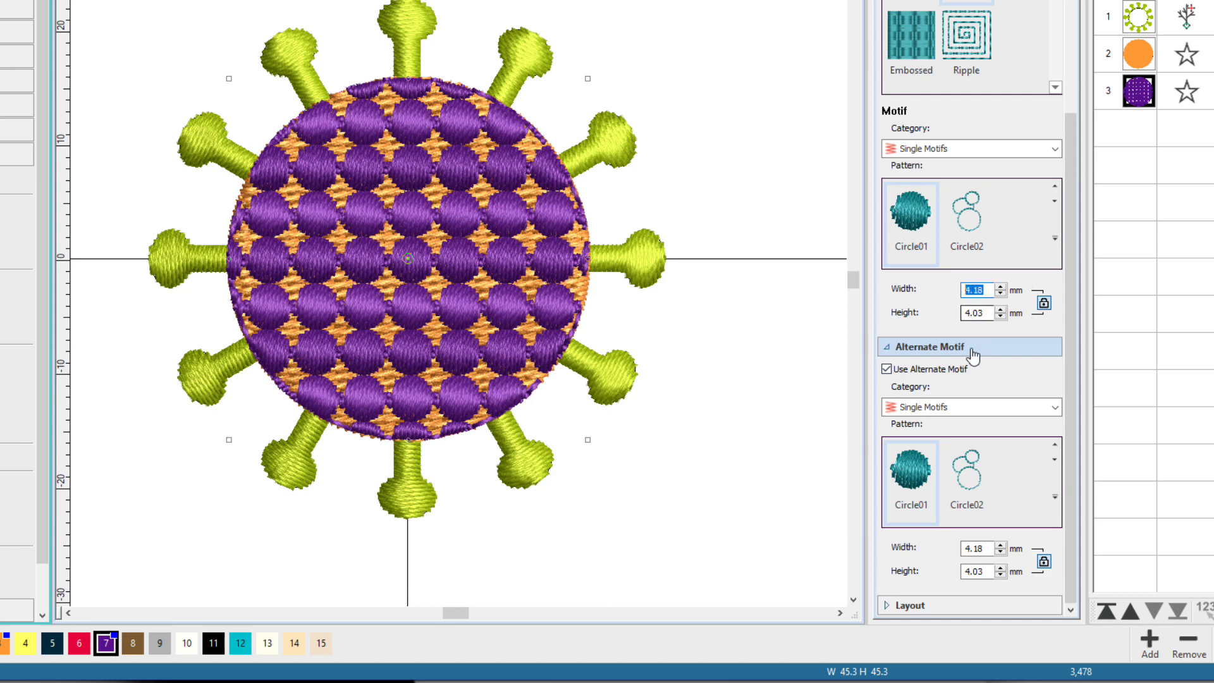
pyautogui.write('3')
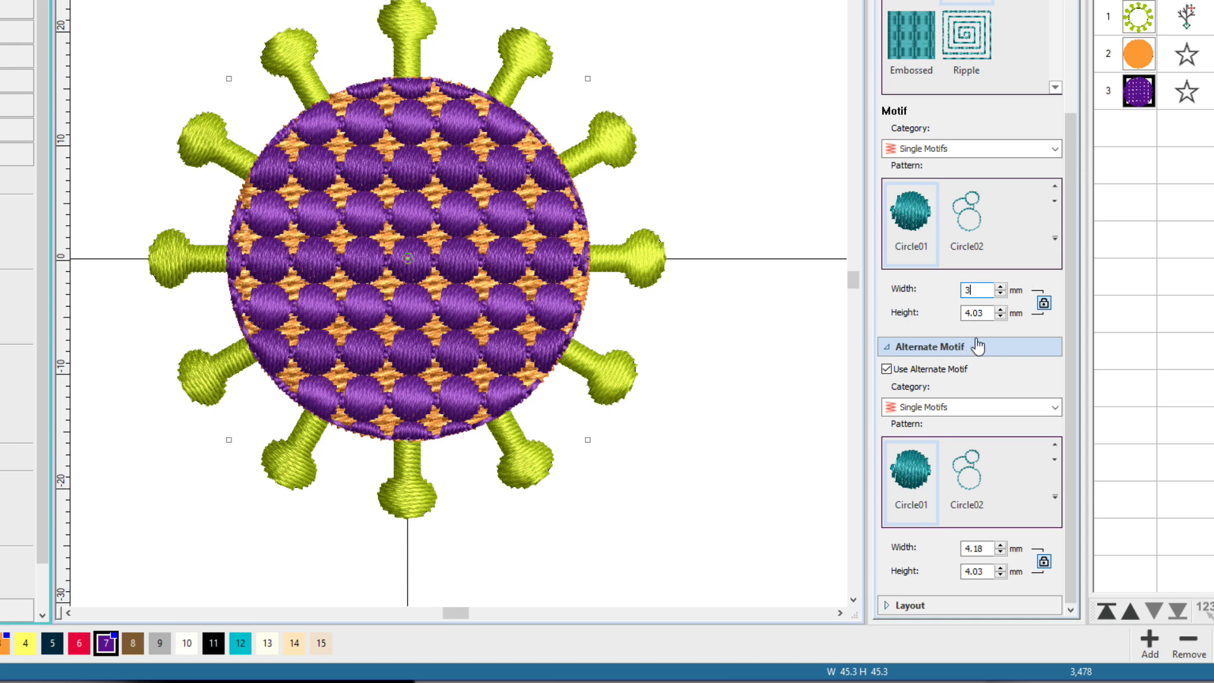
pyautogui.press('Return')
pyautogui.doubleClick(982, 549)
pyautogui.write('3')
pyautogui.press('Return')
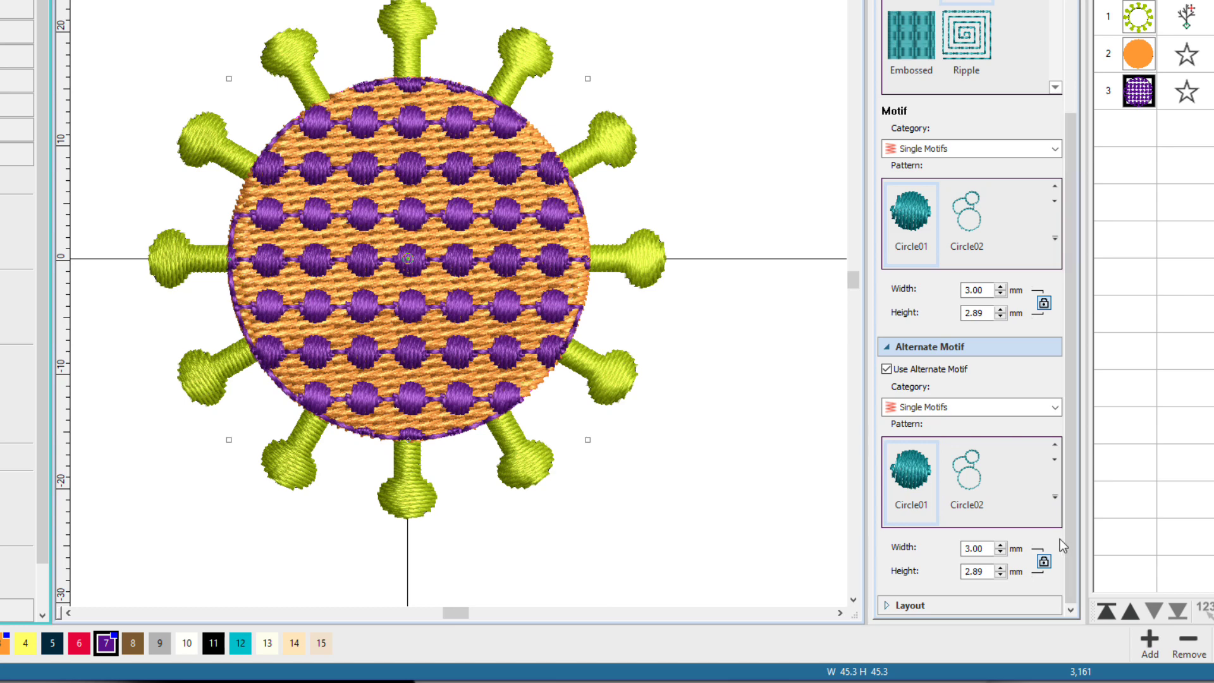
# Set the fill layout to 3.5 mm row and column spacing with a 1.75 mm row offset
pyautogui.click(885, 608)
pyautogui.moveTo(1068, 484); pyautogui.dragTo(1069, 588)
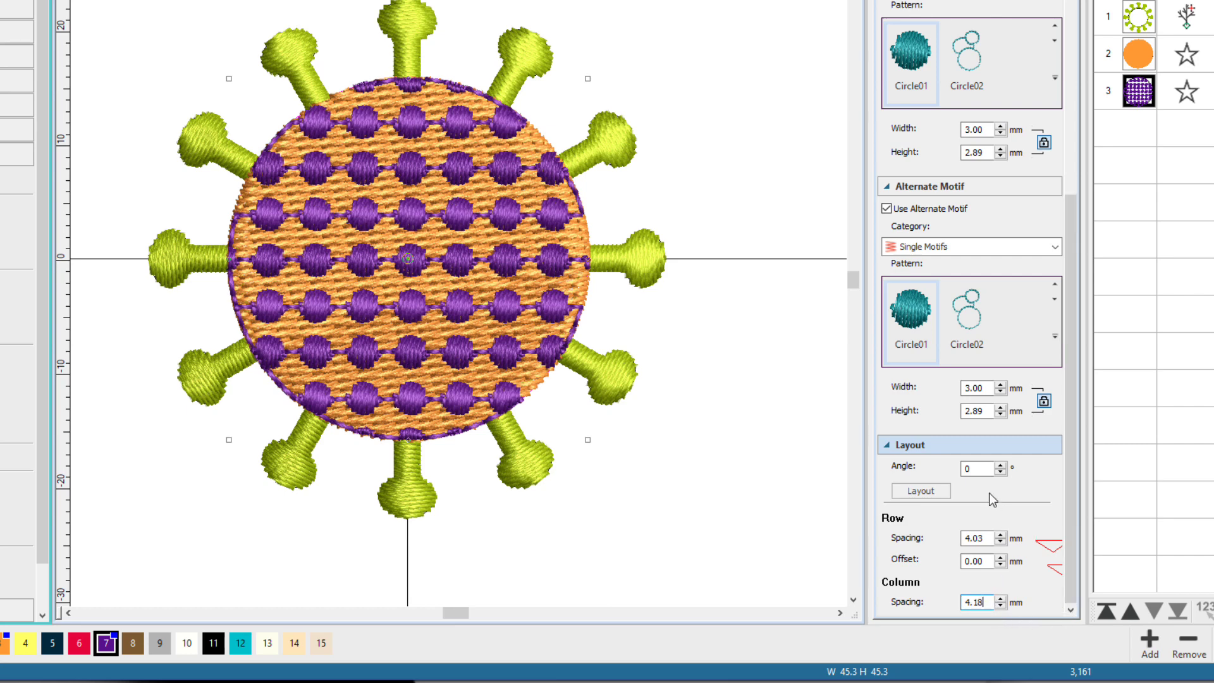
pyautogui.doubleClick(977, 538)
pyautogui.write('3')
pyautogui.press('Tab')
pyautogui.press('Tab')
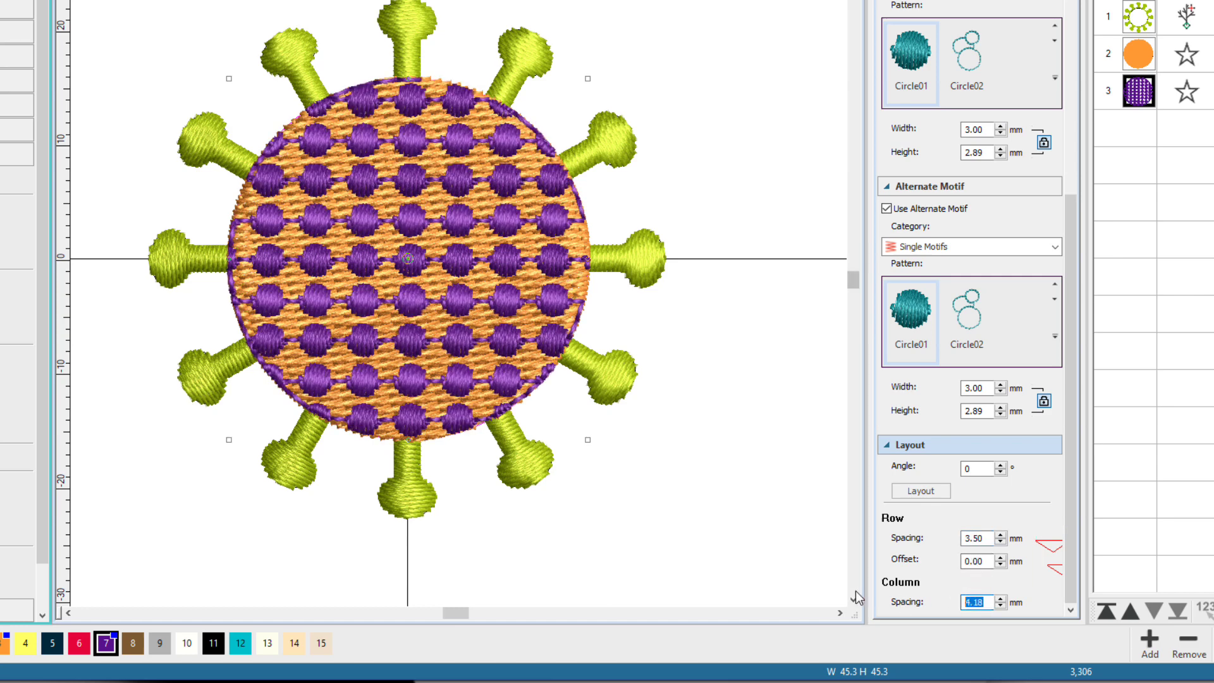
pyautogui.write('3.5')
pyautogui.press('Return')
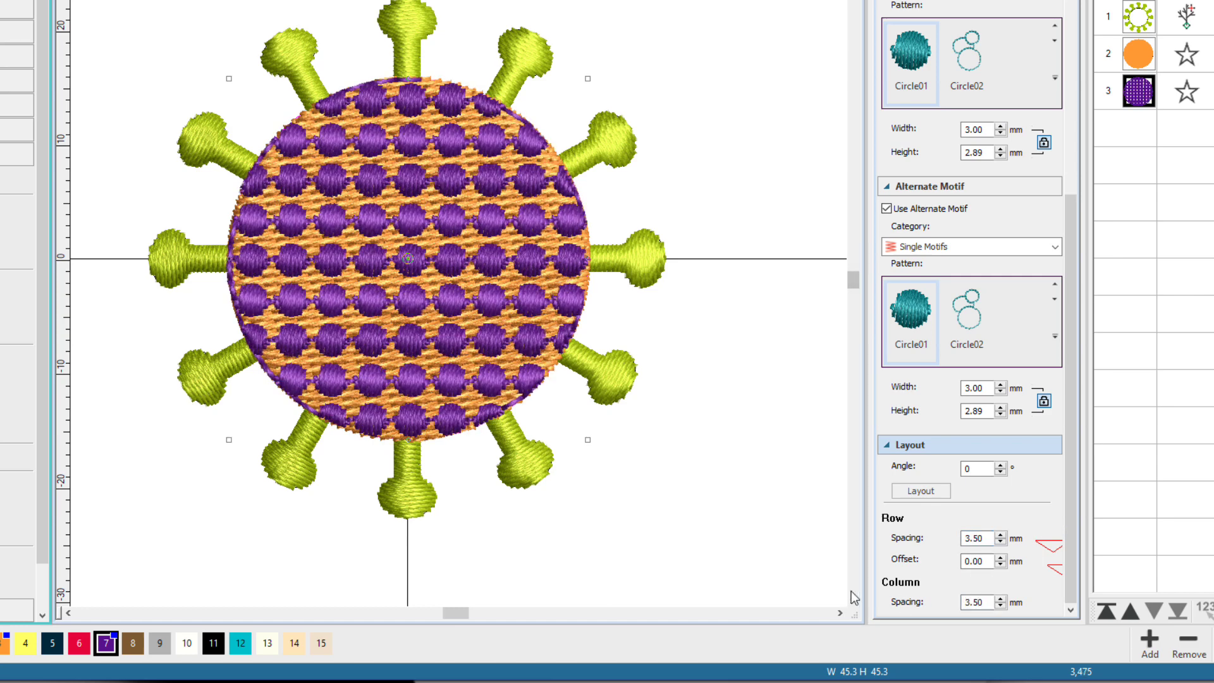
pyautogui.click(964, 564)
pyautogui.write('1.75')
pyautogui.press('Return')
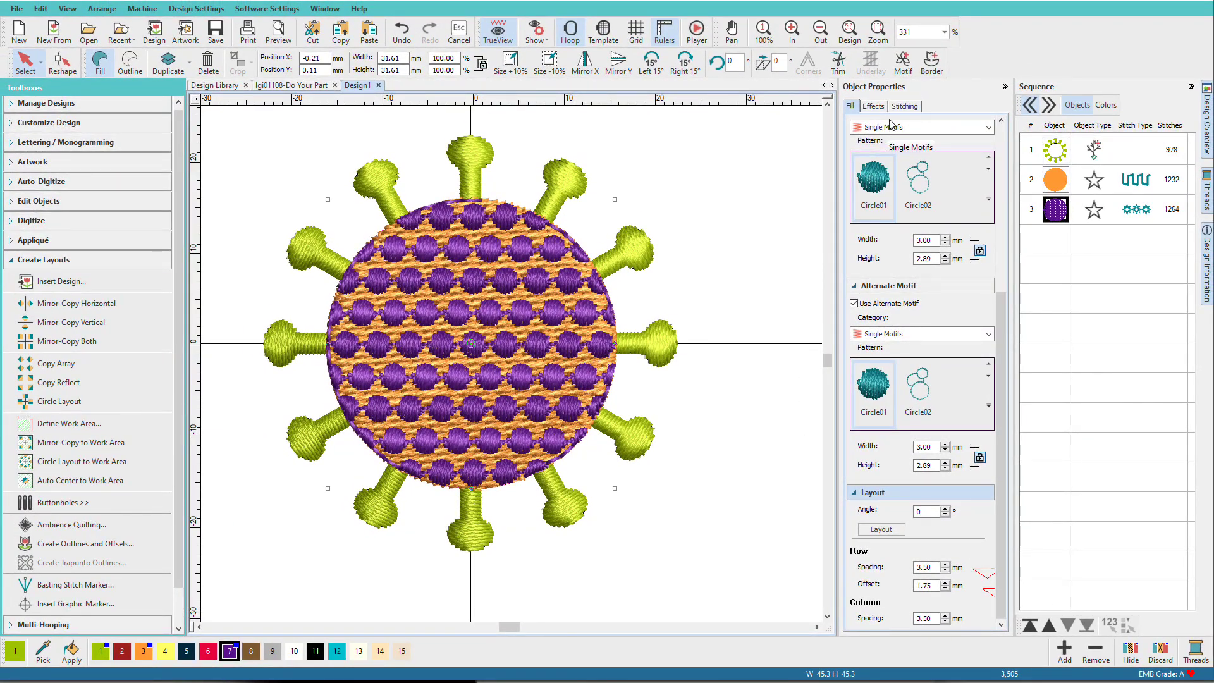
# Give the purple motif disc a 3D Warp Globe Out effect, bulging its dots outward
pyautogui.click(878, 107)
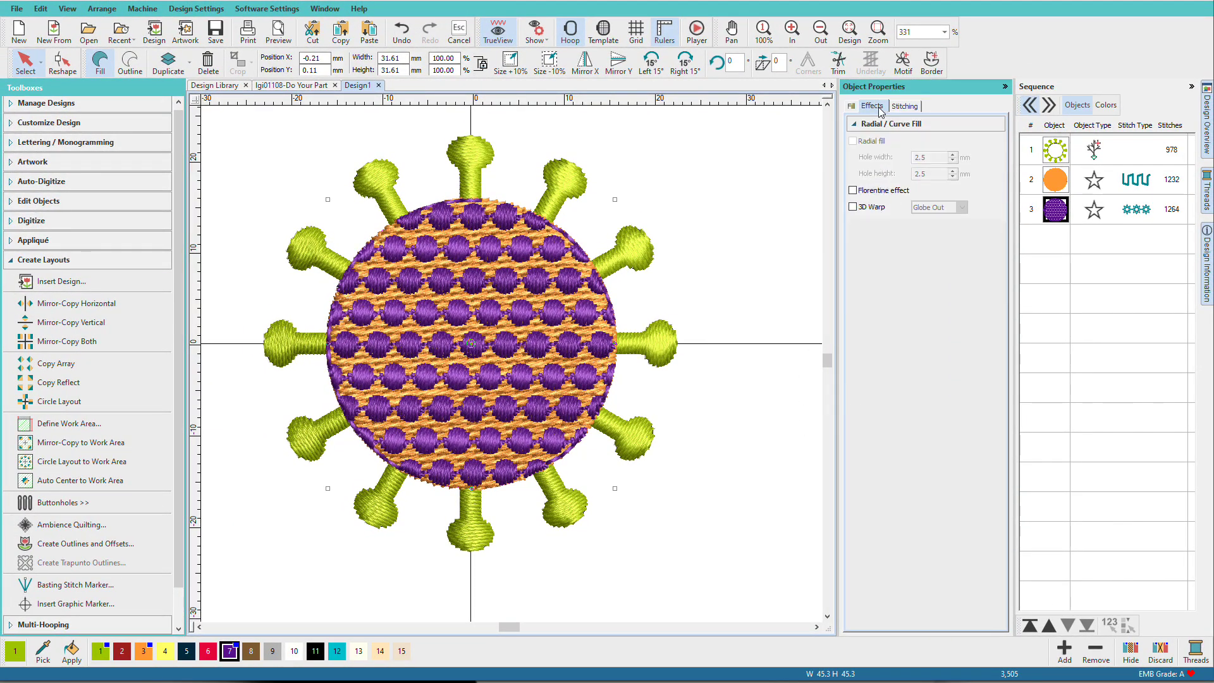
pyautogui.click(852, 207)
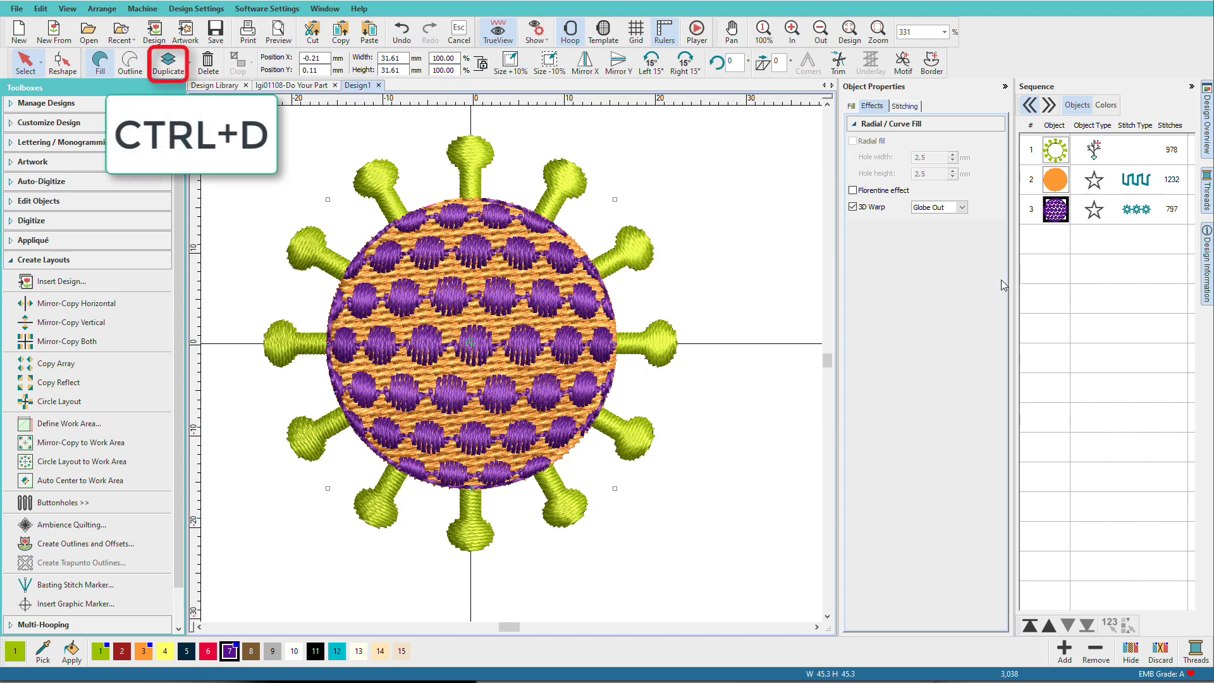
# Duplicate the purple fill and convert the copy into a 1.5 mm satin outline
pyautogui.hotkey('ctrl', 'd')
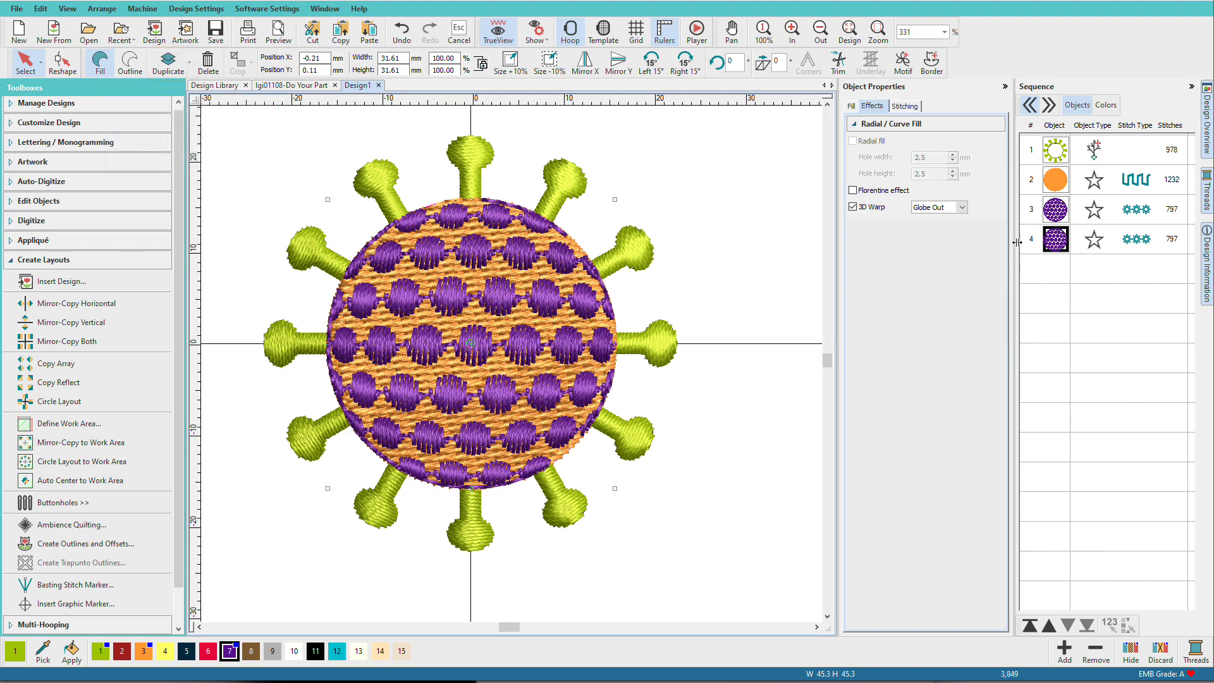
pyautogui.click(138, 65)
pyautogui.click(916, 310)
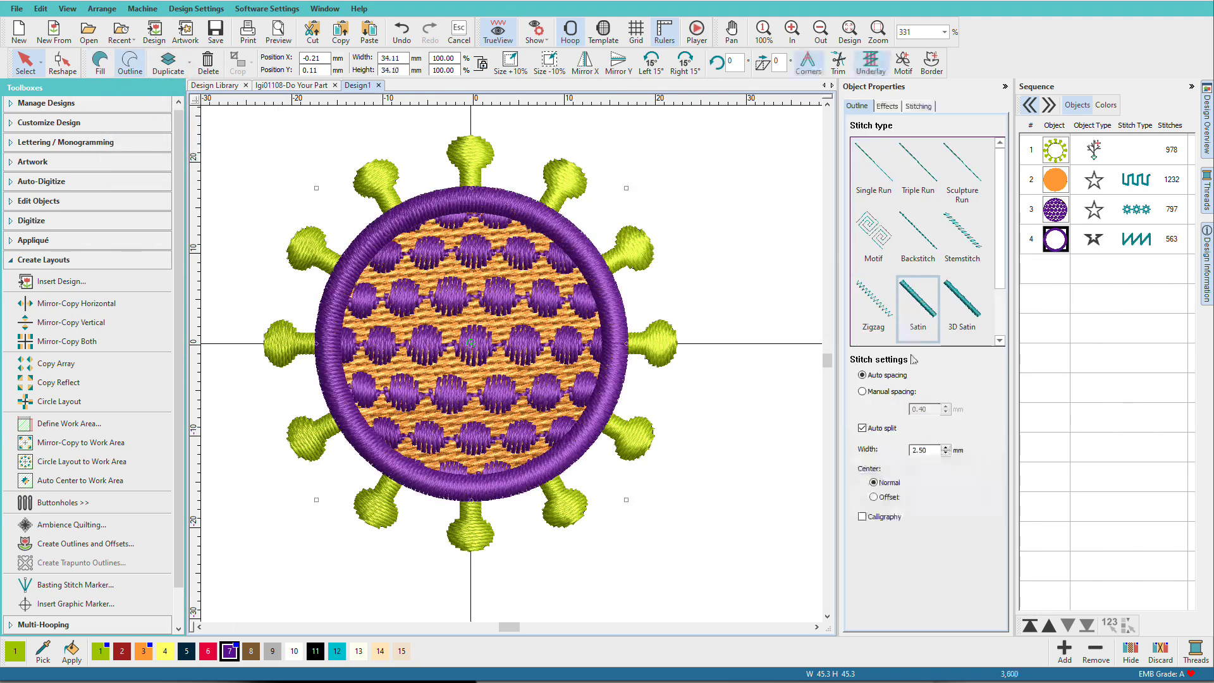
pyautogui.click(923, 450)
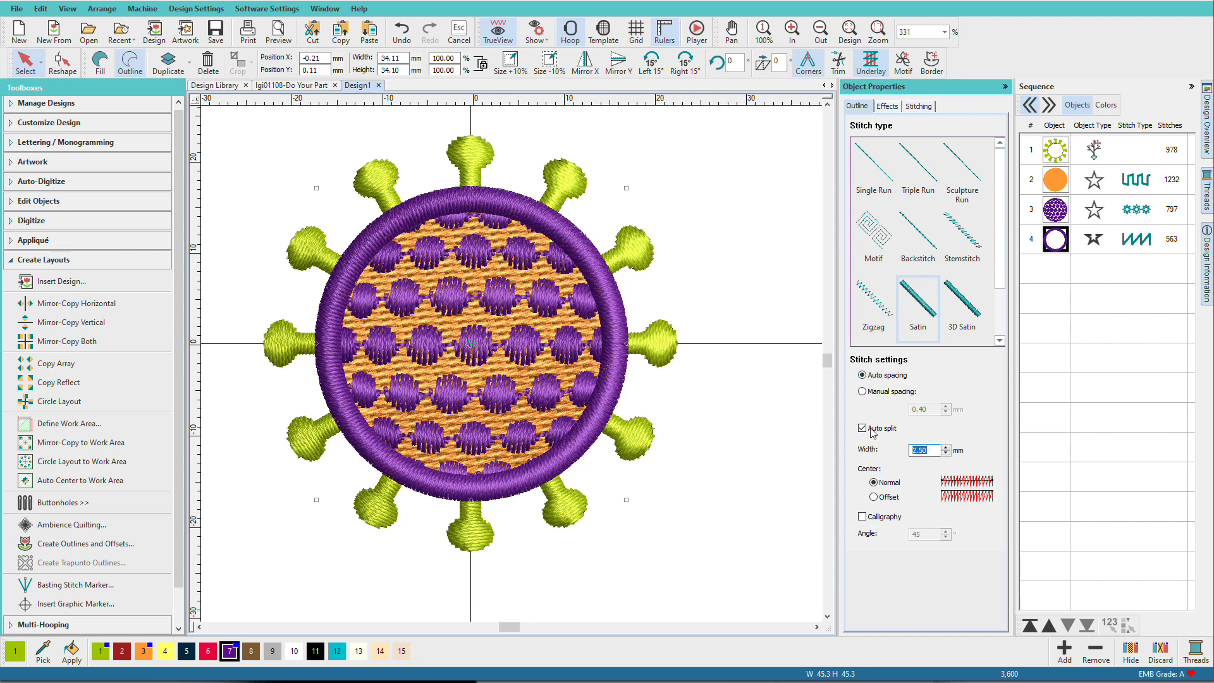
pyautogui.write('1')
pyautogui.press('Return')
# Recolour the spiked outer object red with palette colour 2
pyautogui.press('Escape')
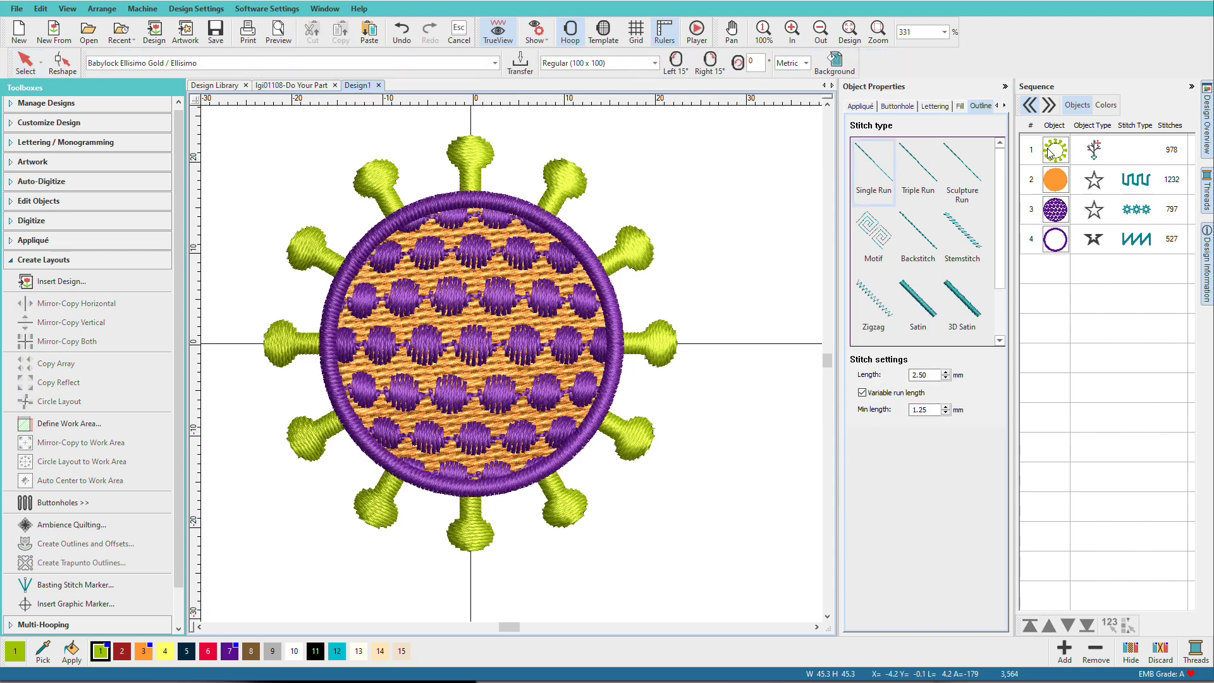
pyautogui.press('Tab')
pyautogui.click(122, 651)
# Turn the motif fill and satin border (objects 3 and 4) red with palette colour 2
pyautogui.click(1055, 210)
pyautogui.keyDown('ctrl'); pyautogui.click(1053, 240); pyautogui.keyUp('ctrl')
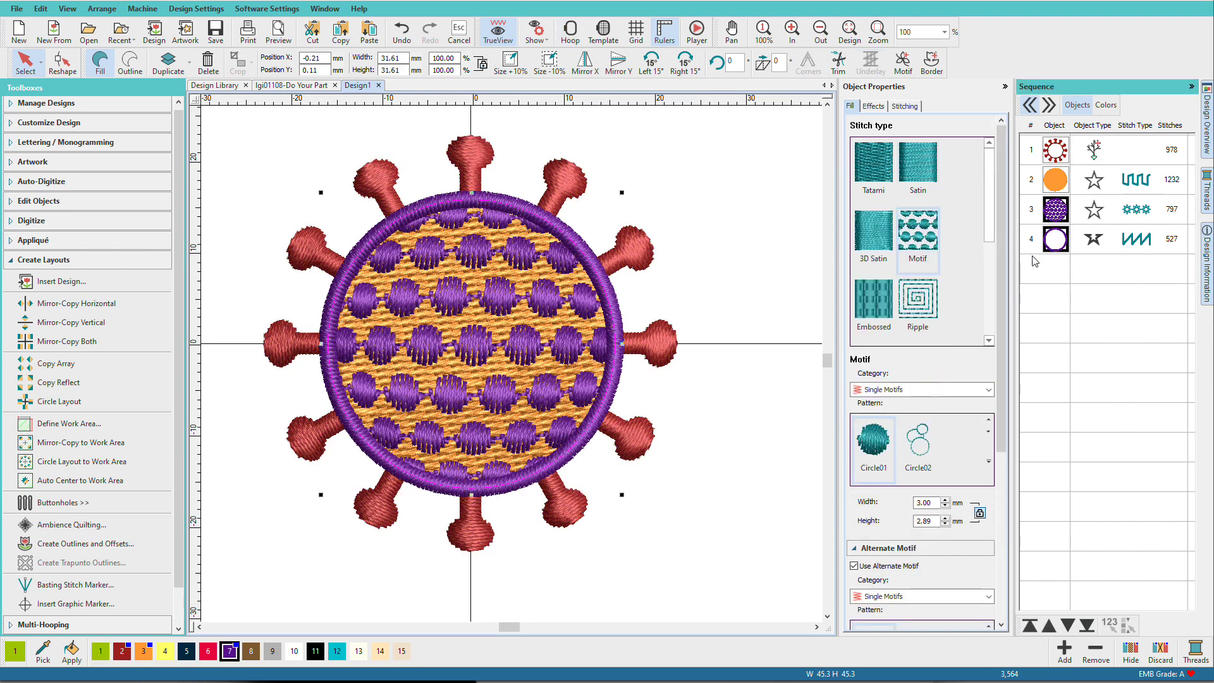
pyautogui.click(122, 651)
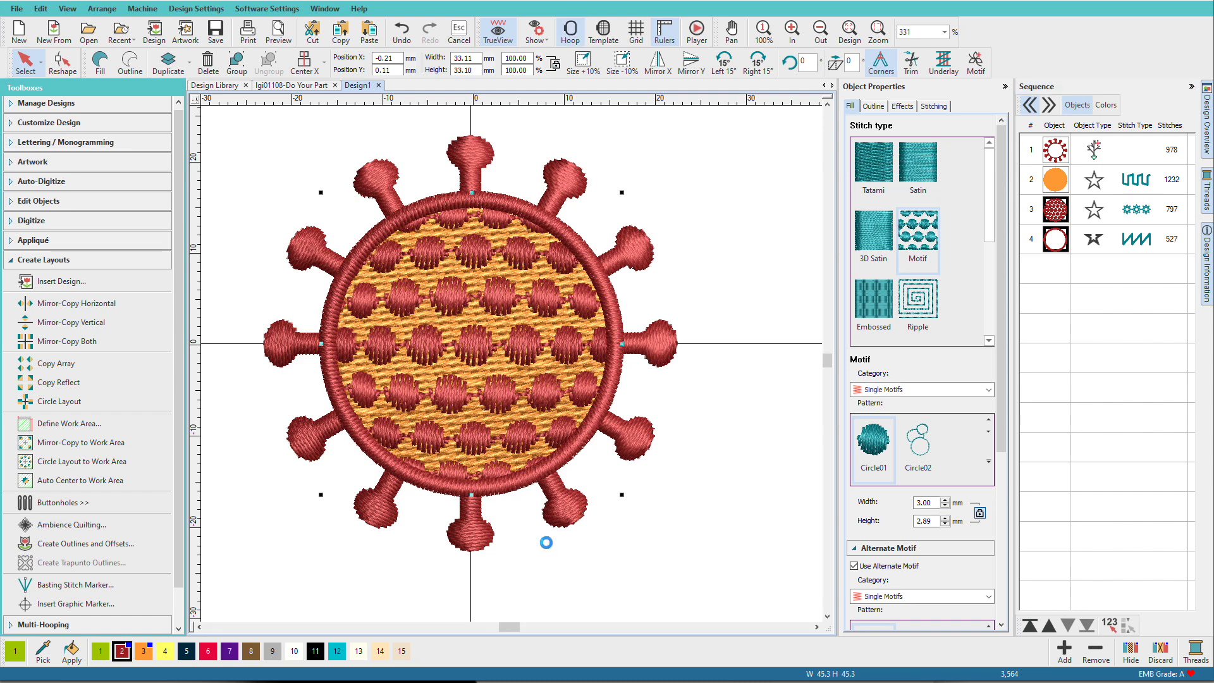
pyautogui.scroll(-2, 548, 547)
pyautogui.scroll(3, 815, 369)
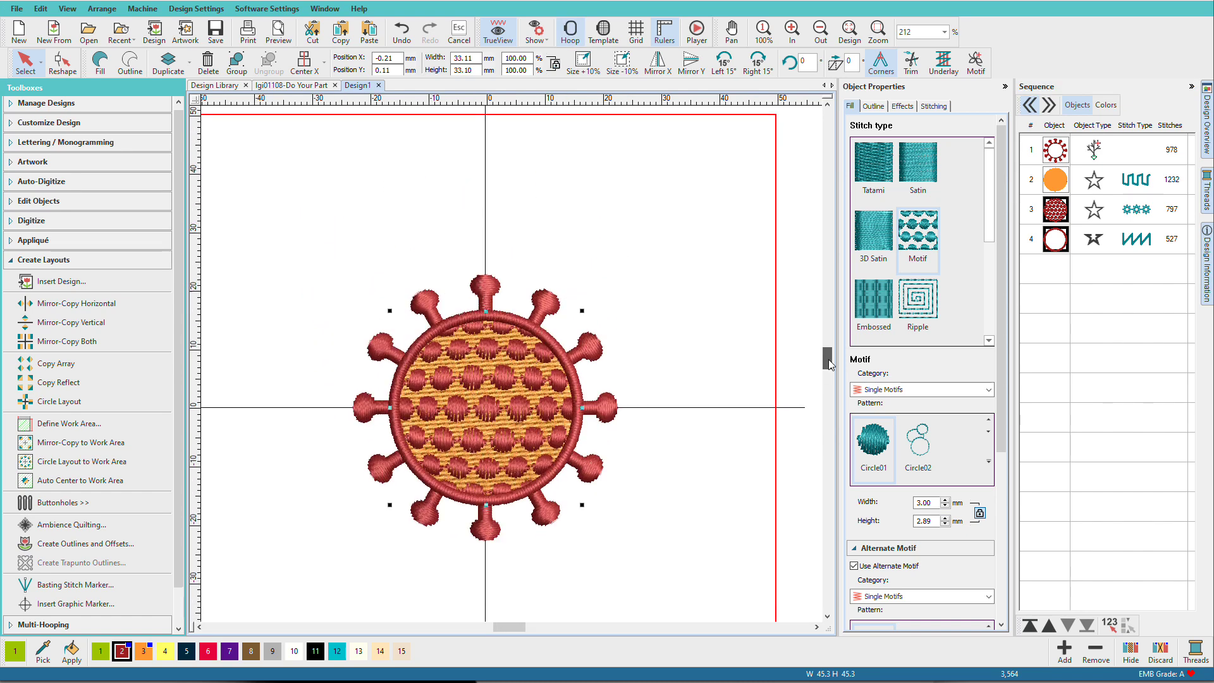
# Create two-line lettering 'Do your part' / 'Stay apart' in the Woodstock font
pyautogui.click(21, 144)
pyautogui.click(39, 168)
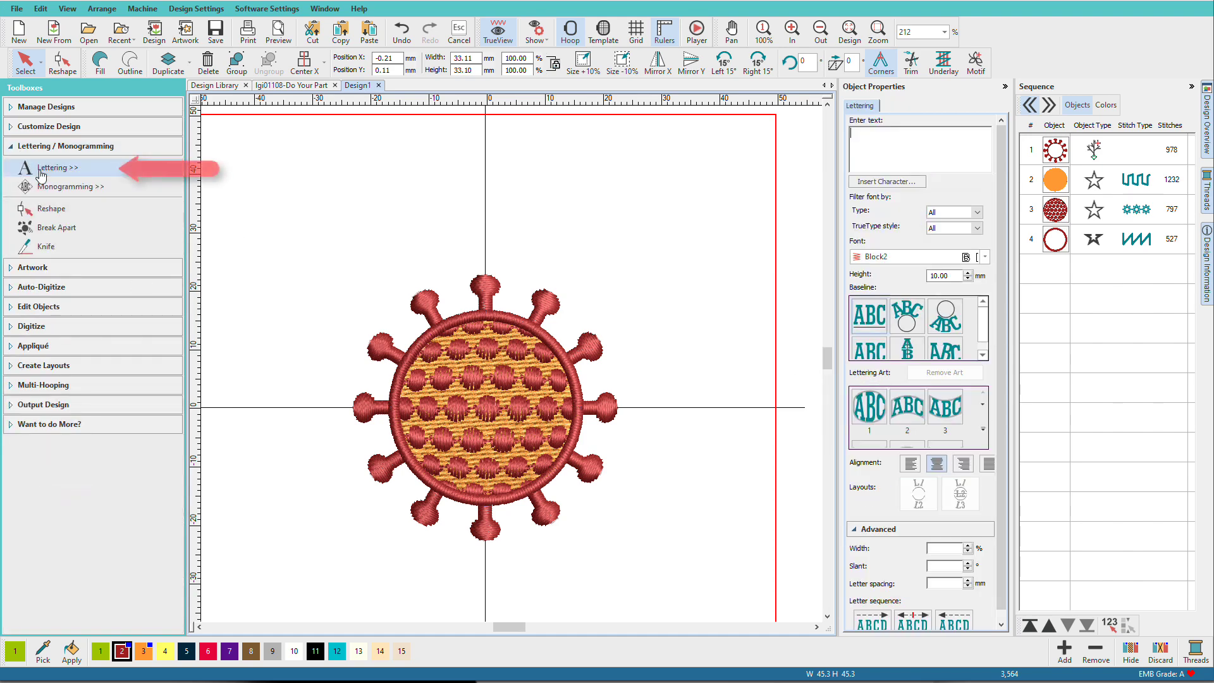
pyautogui.write('Do your par')
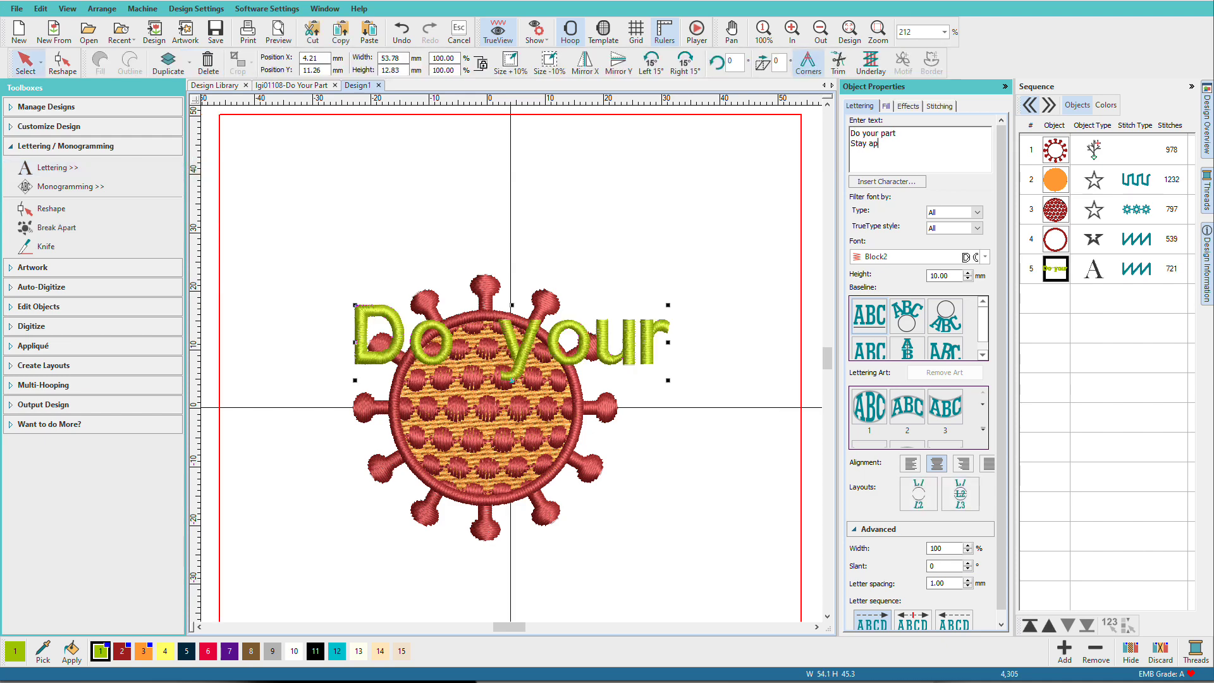
pyautogui.write('t')
pyautogui.press('Return')
pyautogui.write('Stay apart')
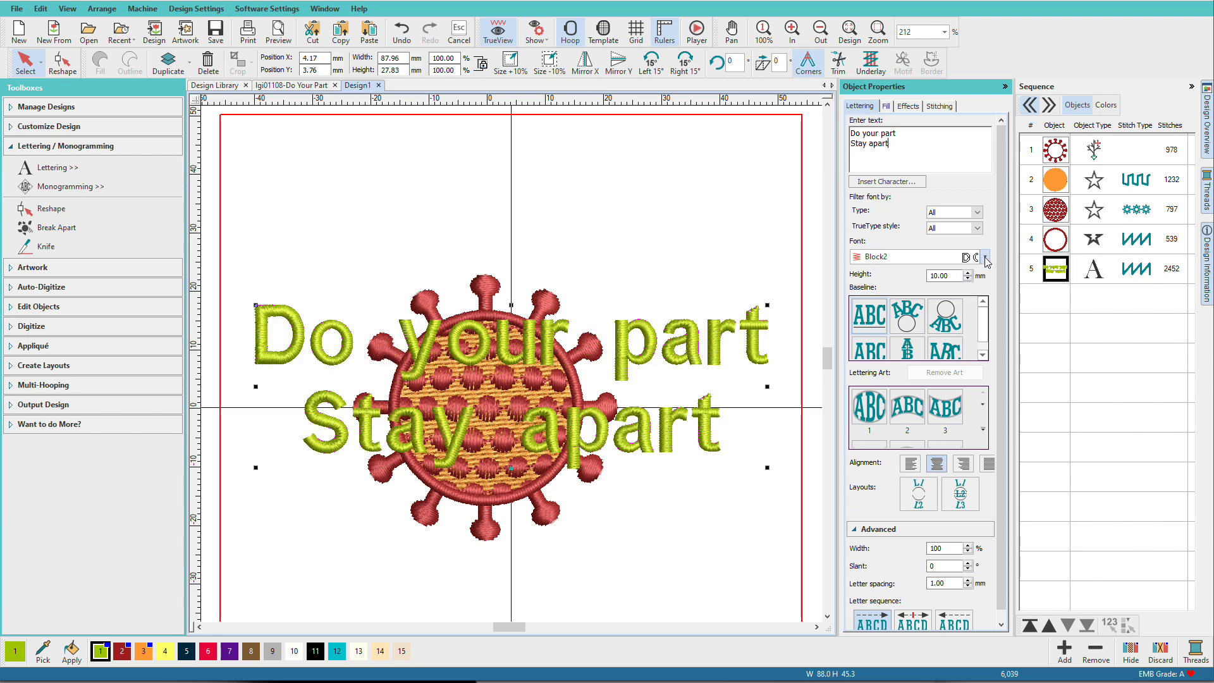
pyautogui.click(985, 256)
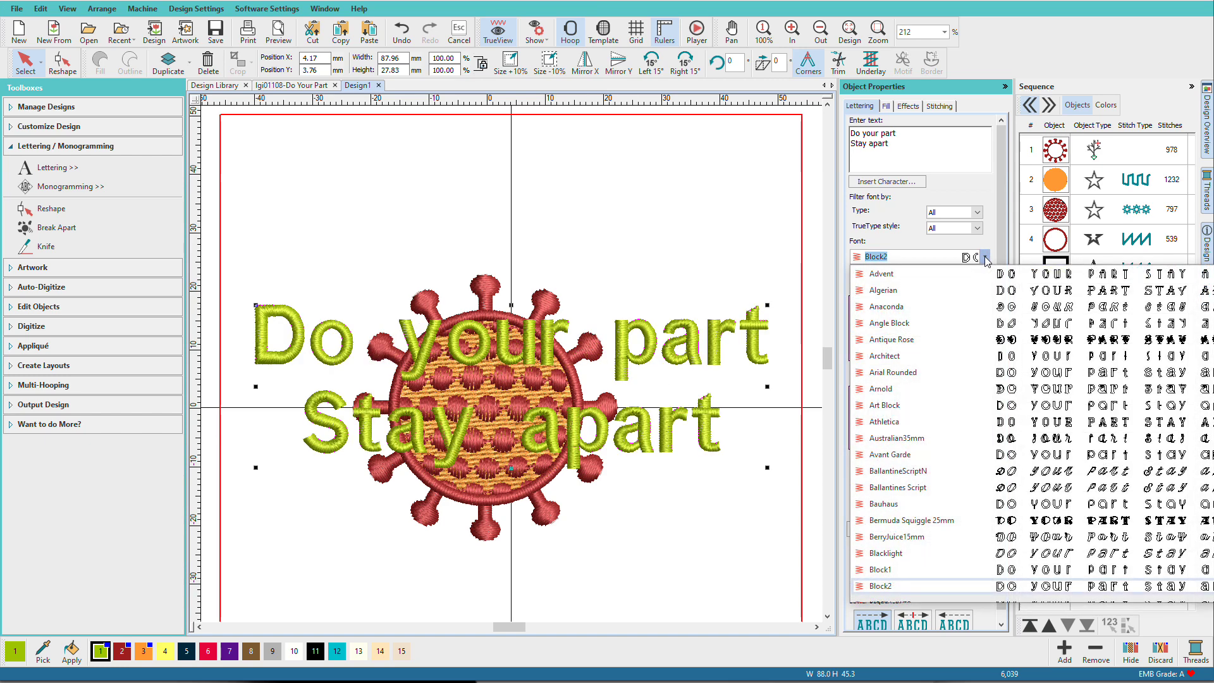
pyautogui.scroll(-15, 936, 538)
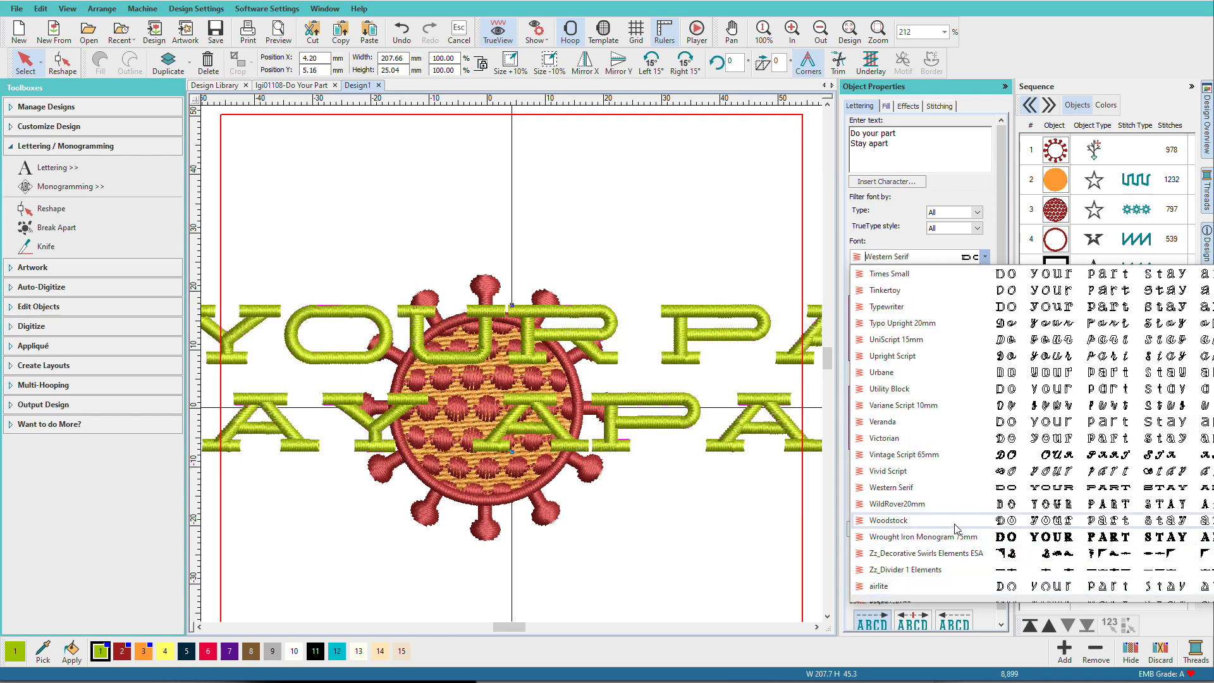
pyautogui.click(956, 524)
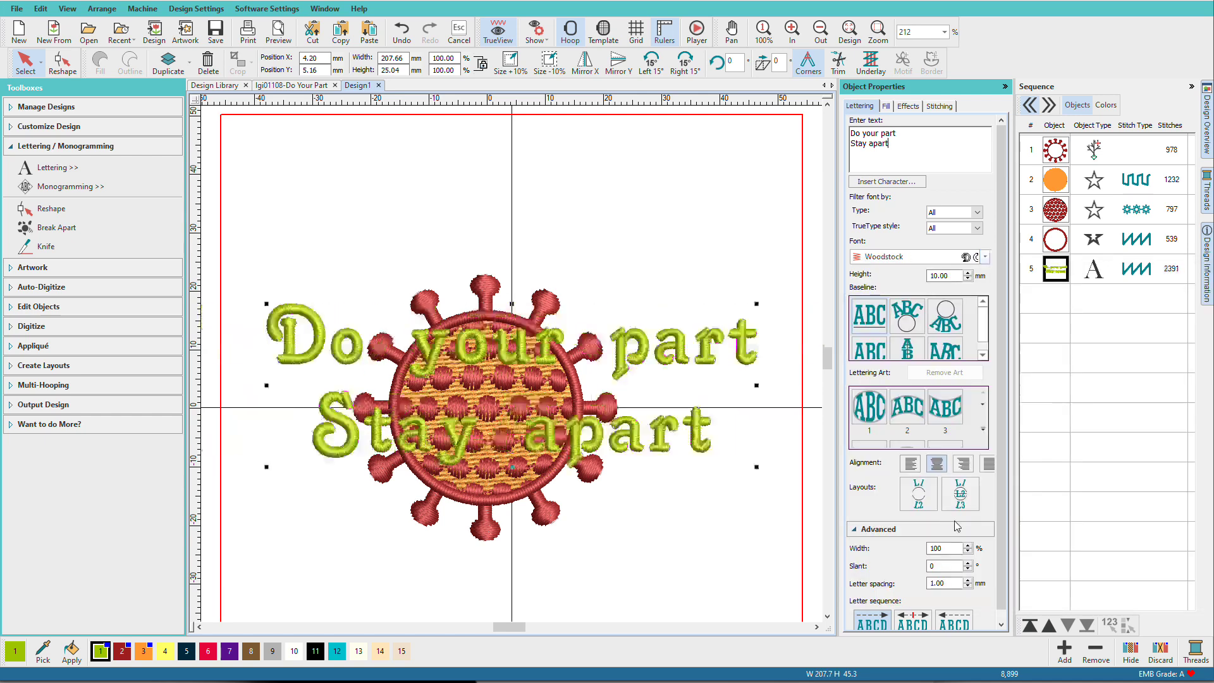
# Set the lettering height to 11 mm and tighten the letter spacing
pyautogui.doubleClick(948, 275)
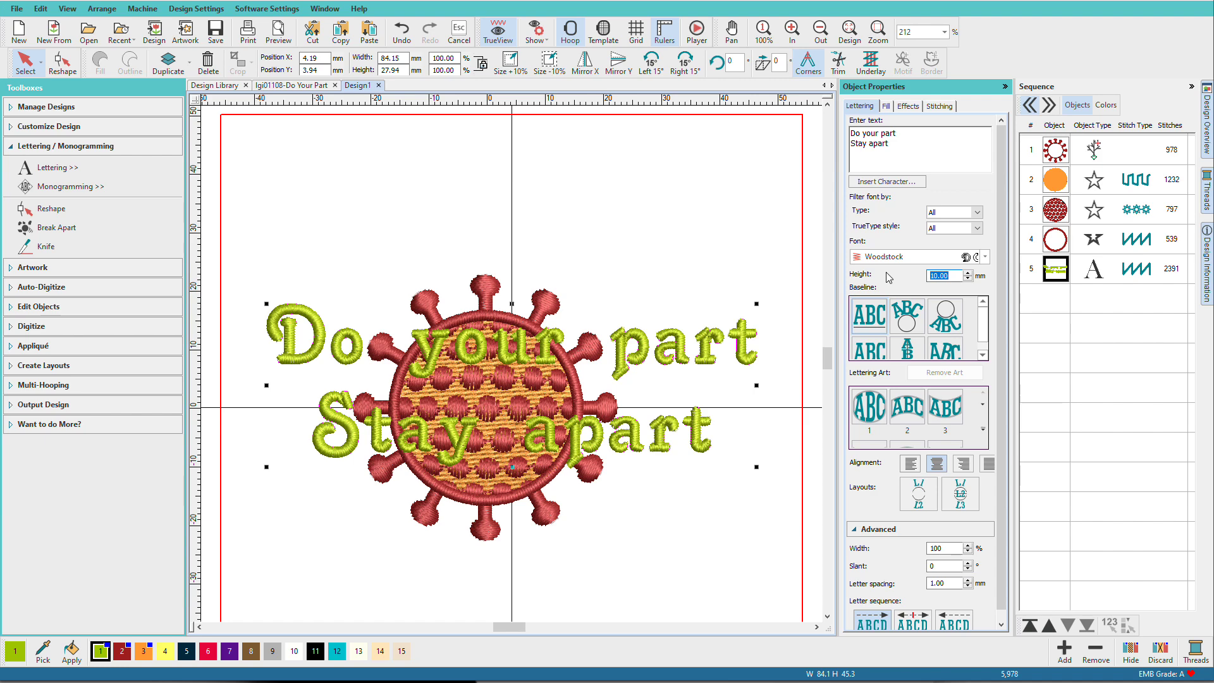
pyautogui.write('11')
pyautogui.press('Return')
pyautogui.doubleClick(947, 583)
pyautogui.write('1.10')
pyautogui.press('Return')
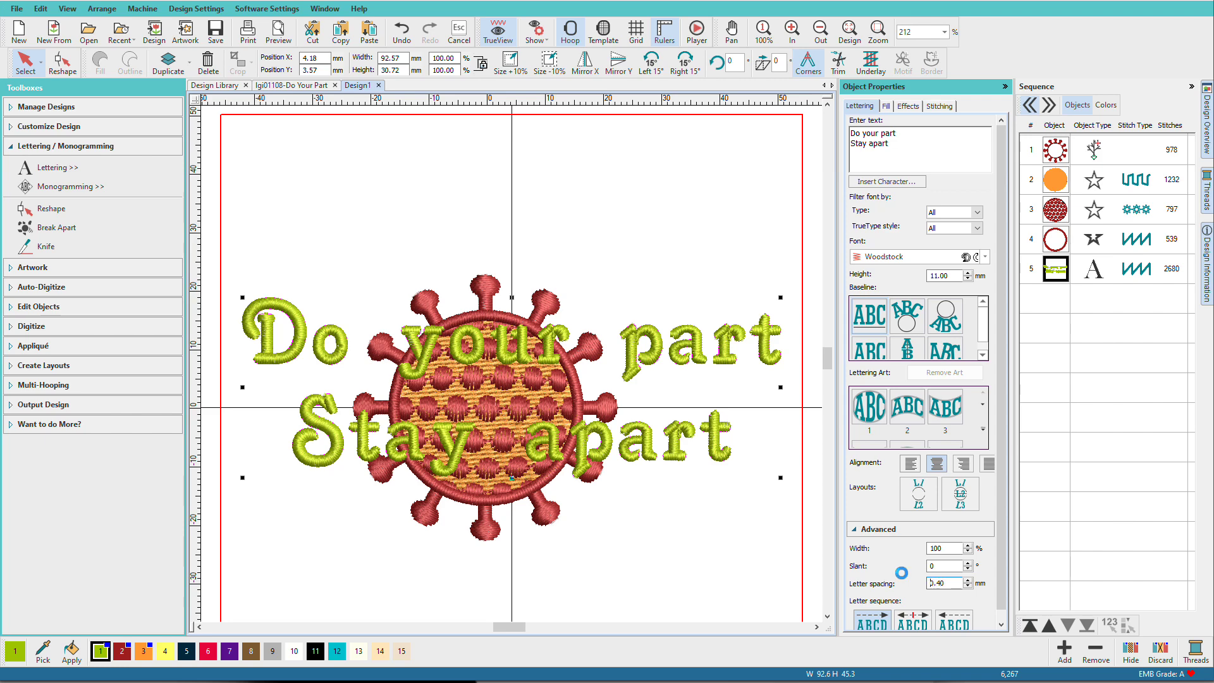
pyautogui.press('Return')
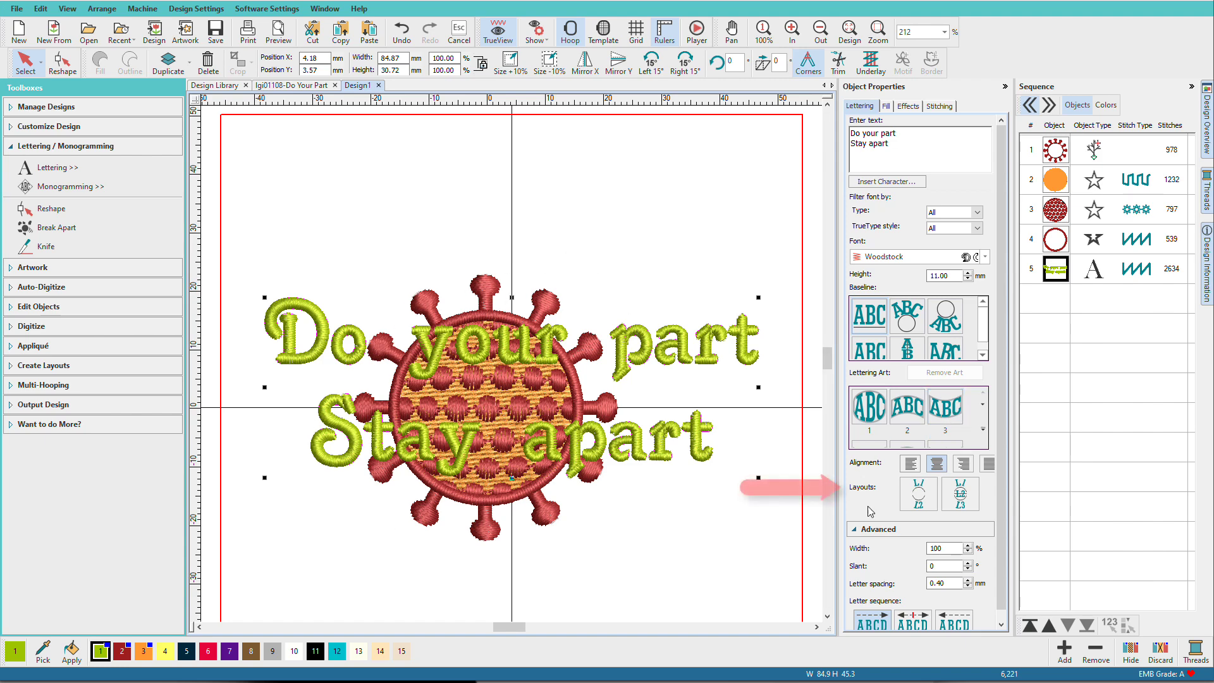
# Lay the two lines on a circle centred on the virus, 'Do your part' above, 'Stay apart' below
pyautogui.click(919, 493)
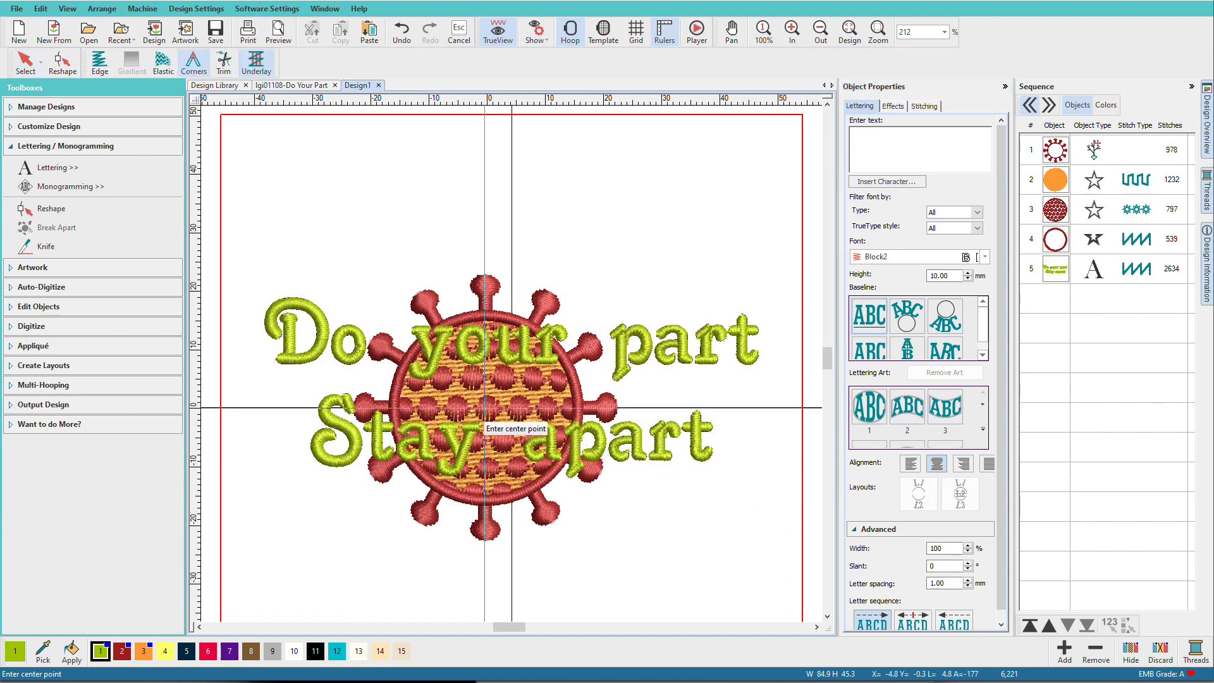
pyautogui.click(484, 407)
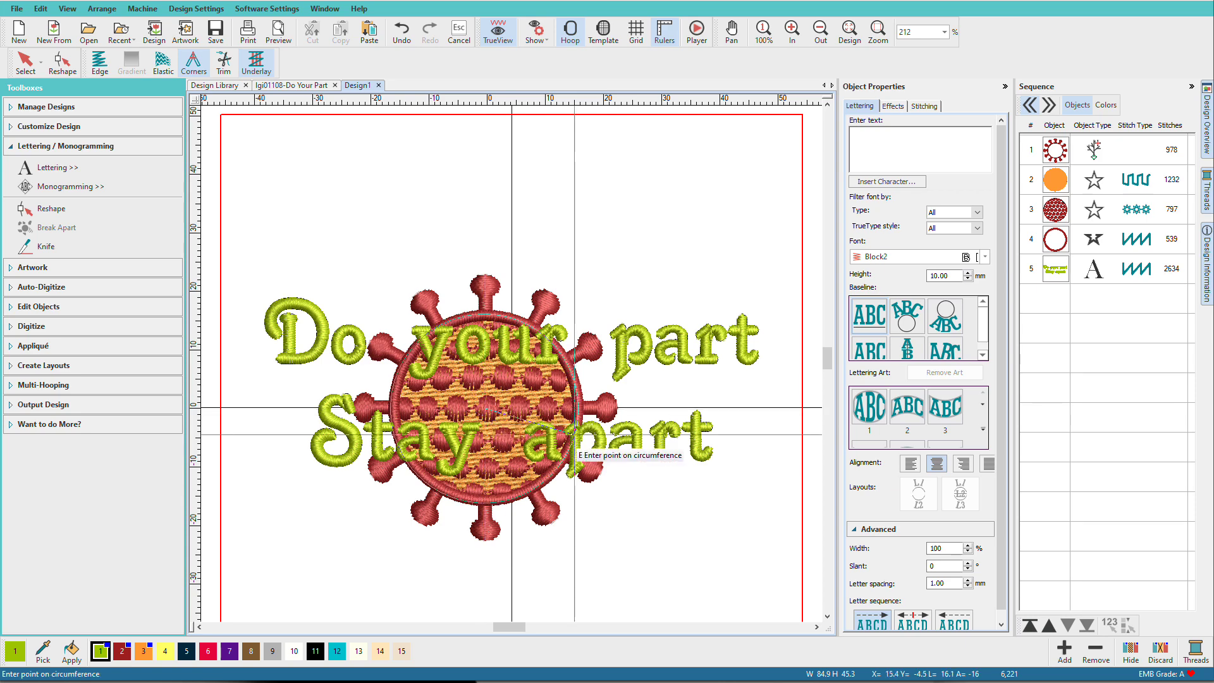
pyautogui.click(666, 435)
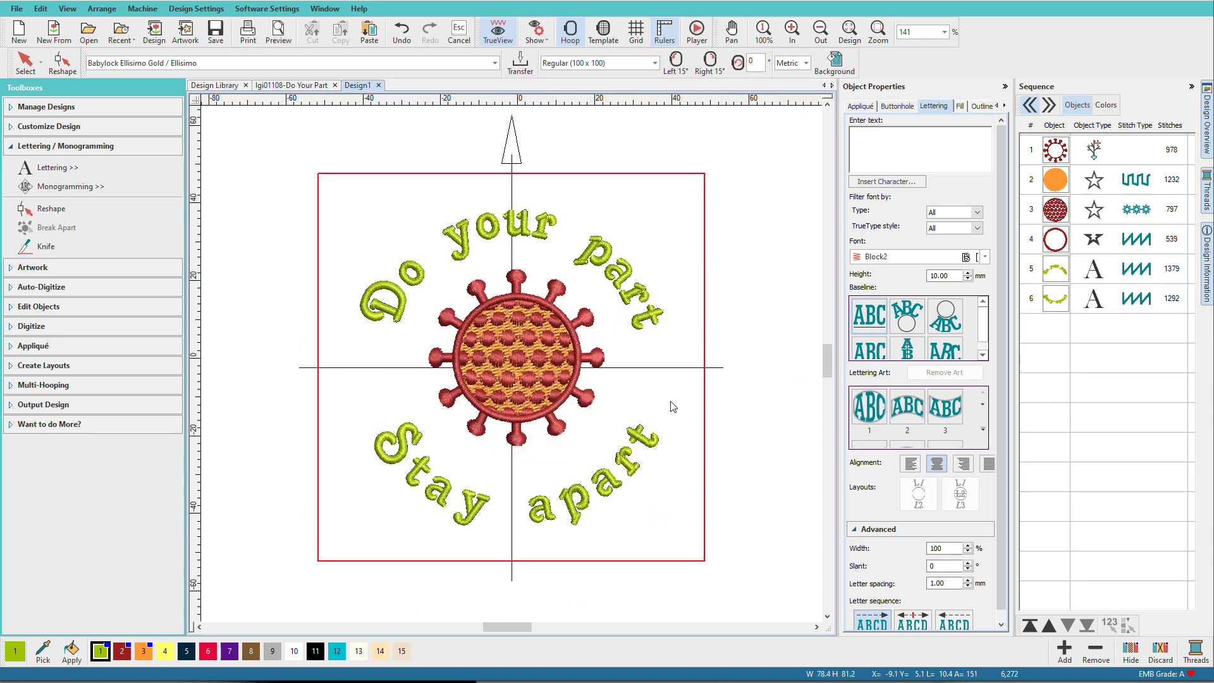
# Make both 'Do your part' and 'Stay apart' lettering black with palette colour 11
pyautogui.click(650, 327)
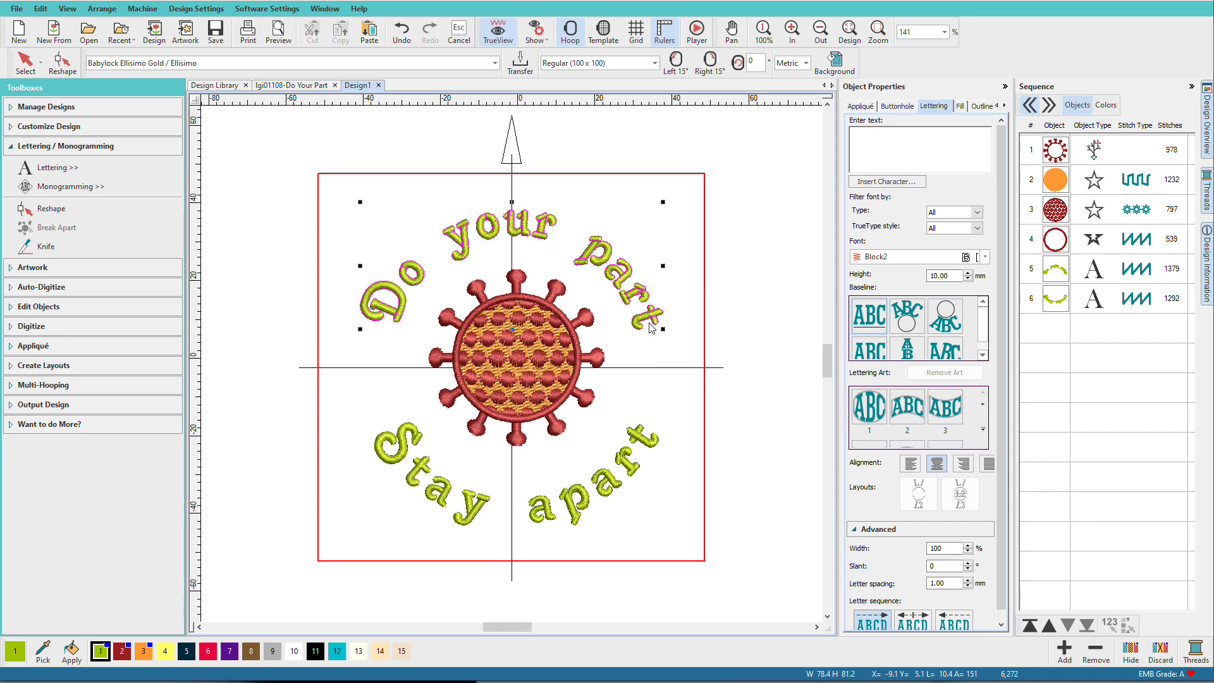
pyautogui.click(316, 652)
pyautogui.click(544, 523)
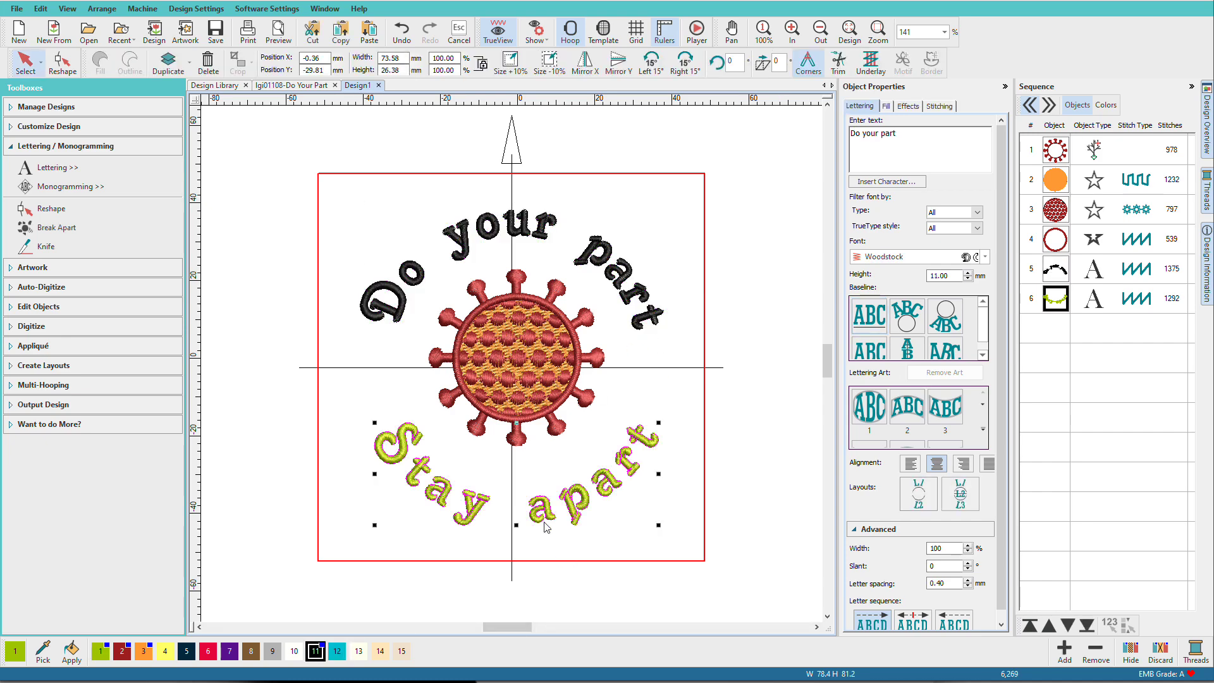
pyautogui.click(316, 651)
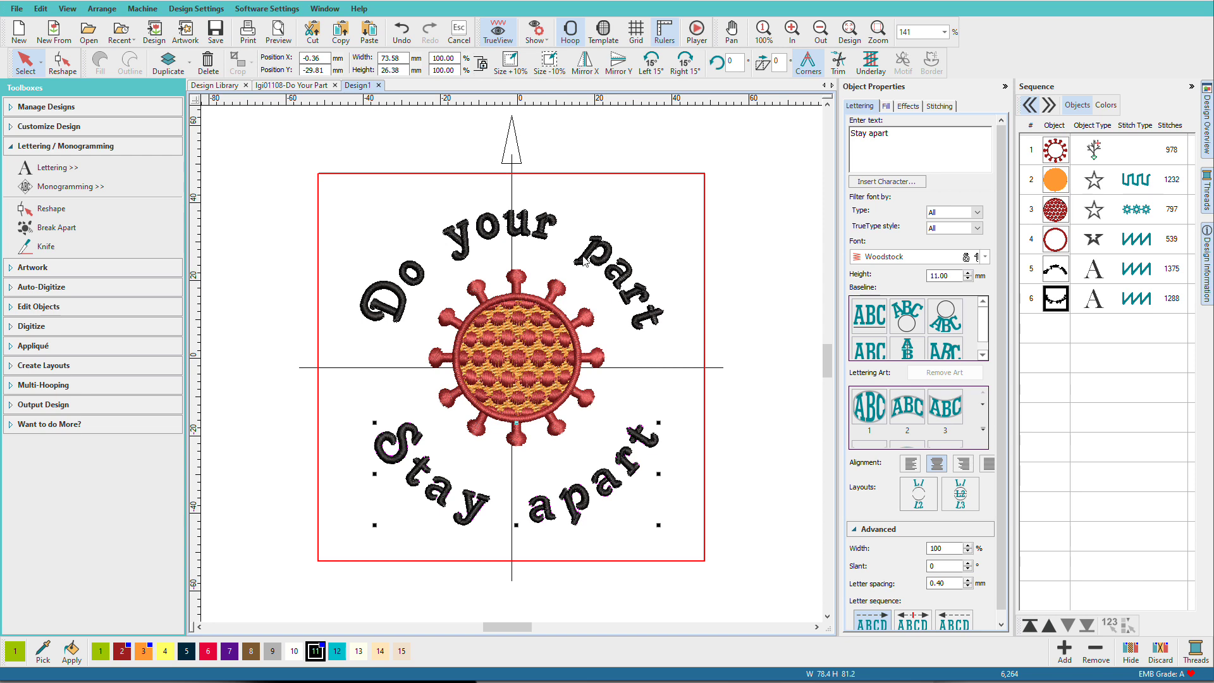
# Set letter spacing to -0.80 mm for 'Stay apart' and 0.00 mm for 'Do your part'
pyautogui.click(941, 583)
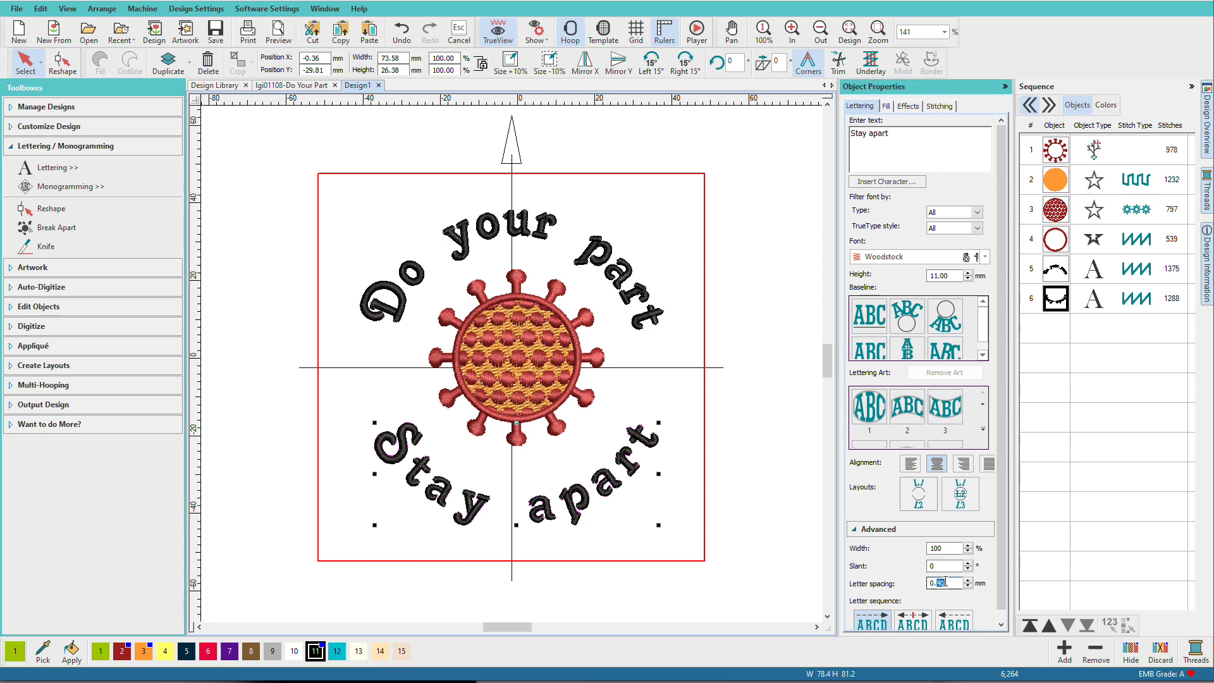
pyautogui.write('-')
pyautogui.write('0.8')
pyautogui.press('Return')
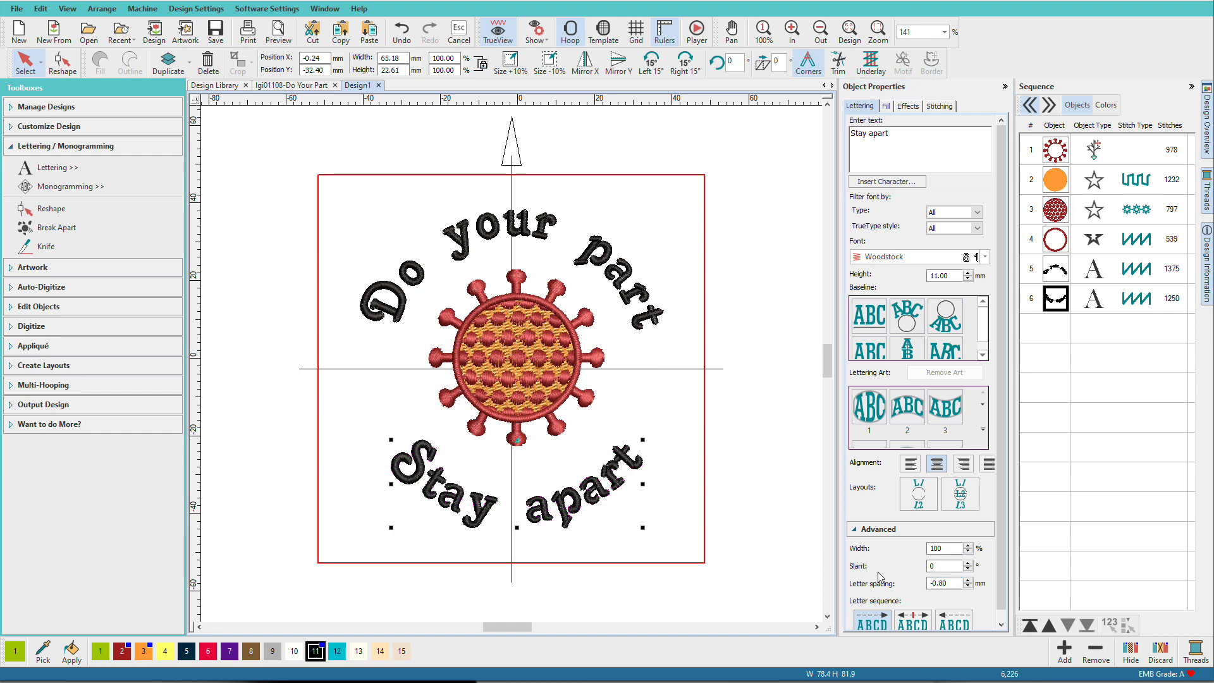
pyautogui.click(648, 332)
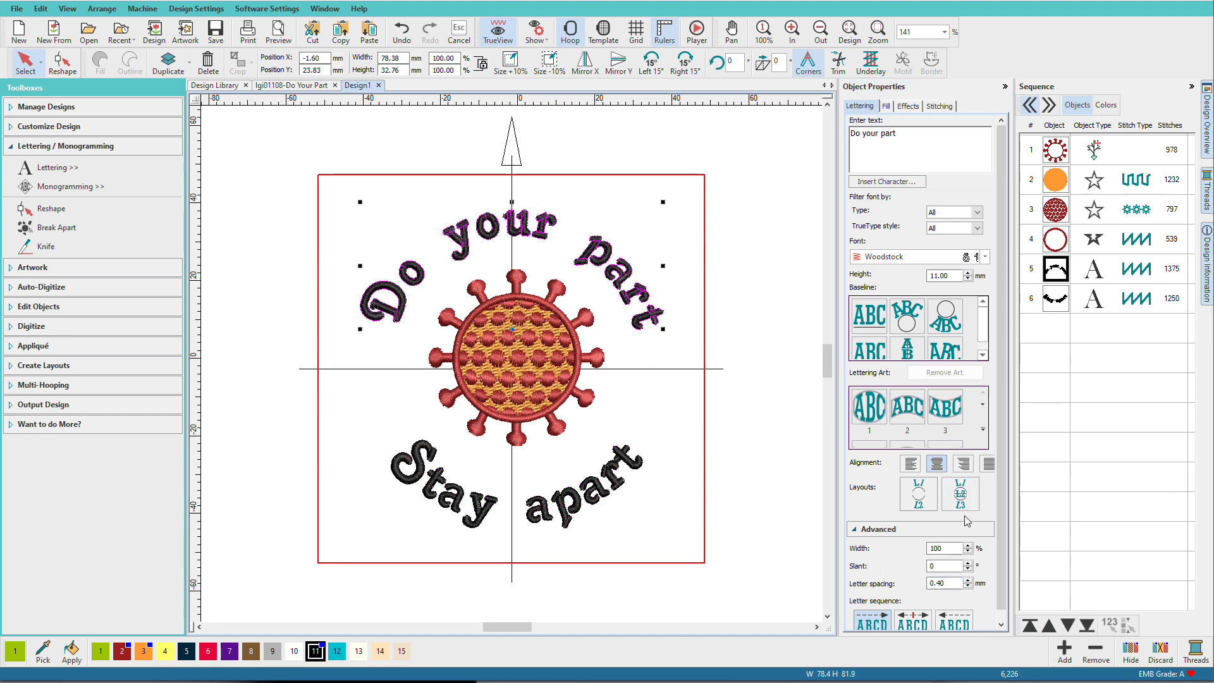
pyautogui.click(941, 583)
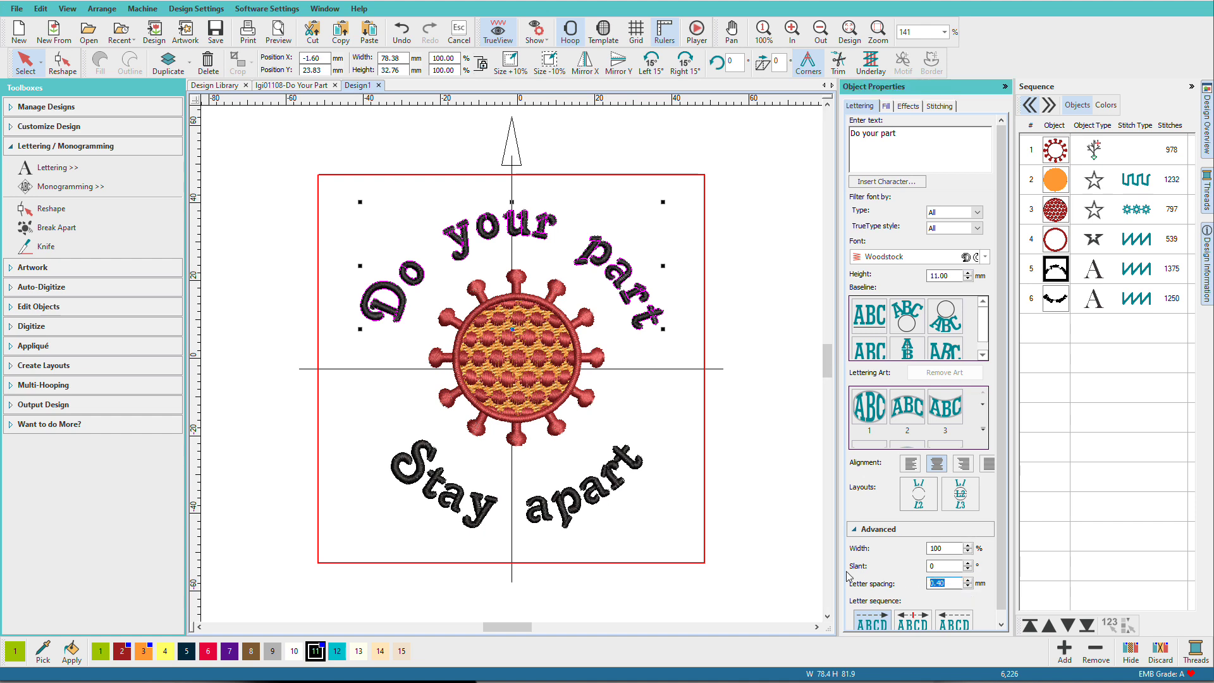
pyautogui.write('0')
pyautogui.press('Return')
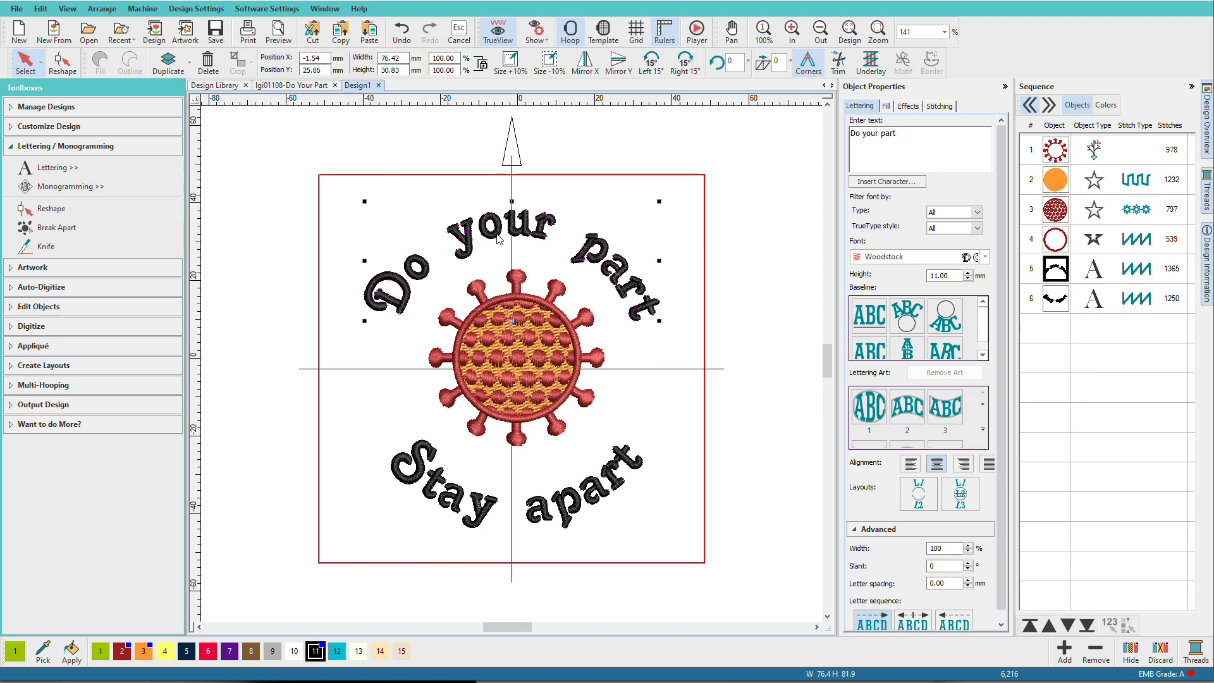
# With Reshape, nudge the o and y of 'your' and the D of 'Do'
pyautogui.press('b')
pyautogui.moveTo(420, 190); pyautogui.dragTo(624, 322)
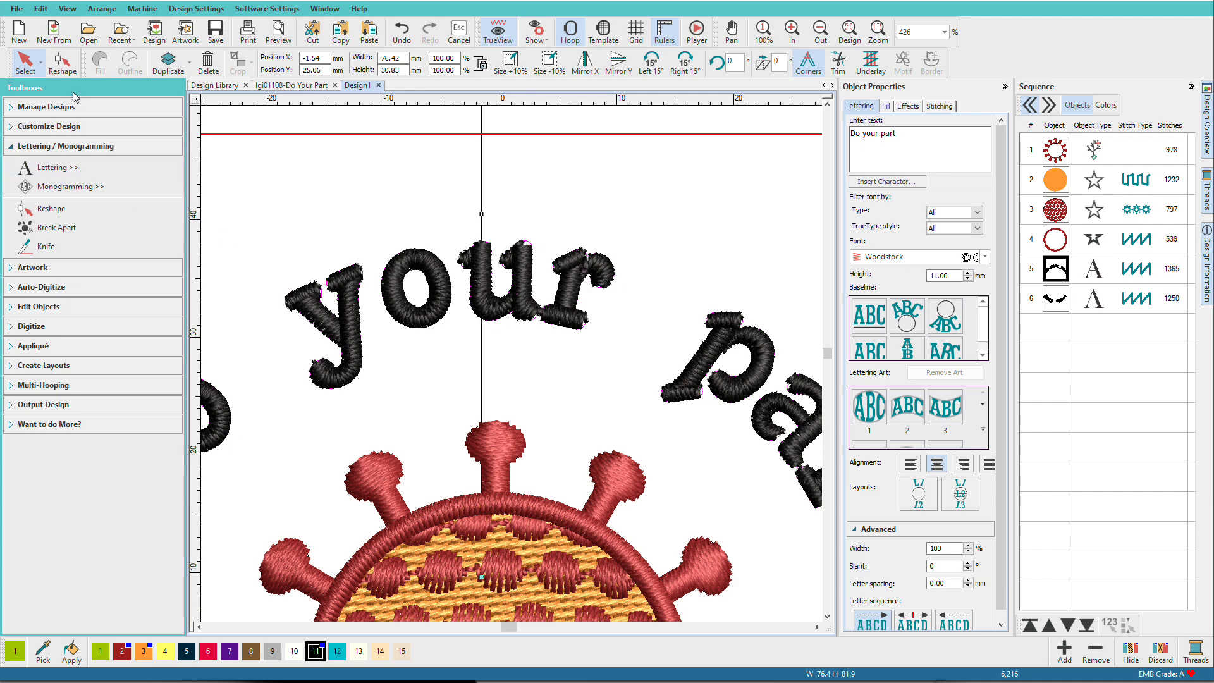
pyautogui.click(60, 62)
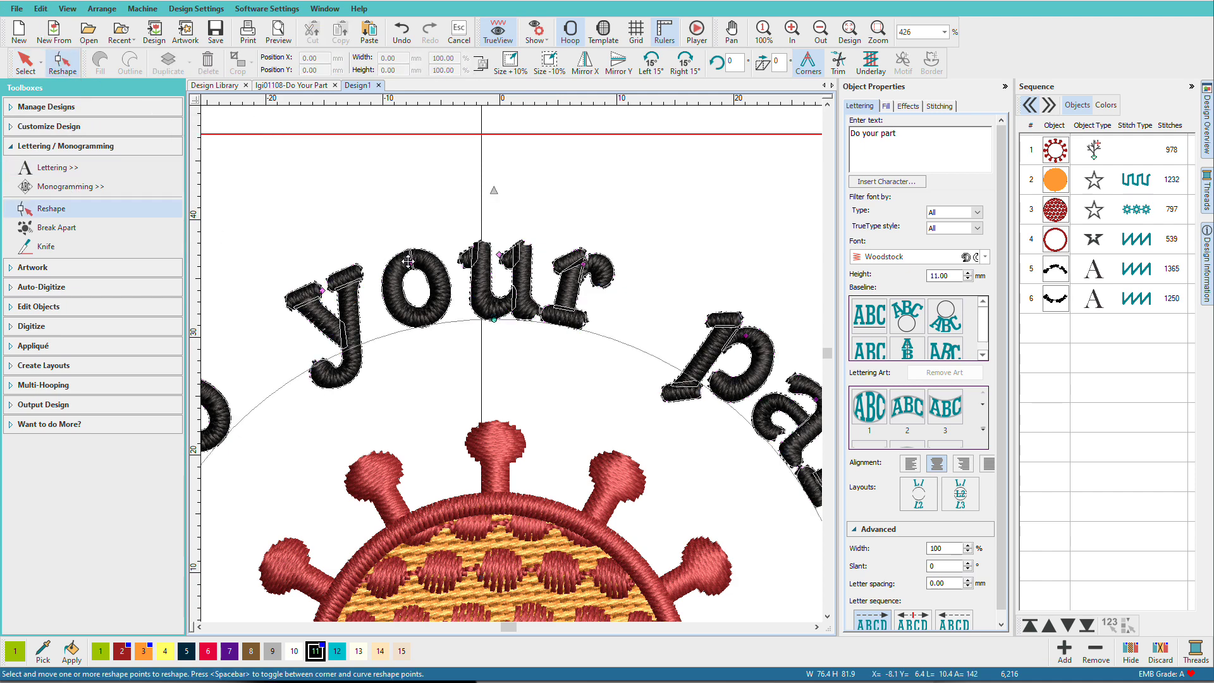
pyautogui.moveTo(411, 260); pyautogui.dragTo(415, 260)
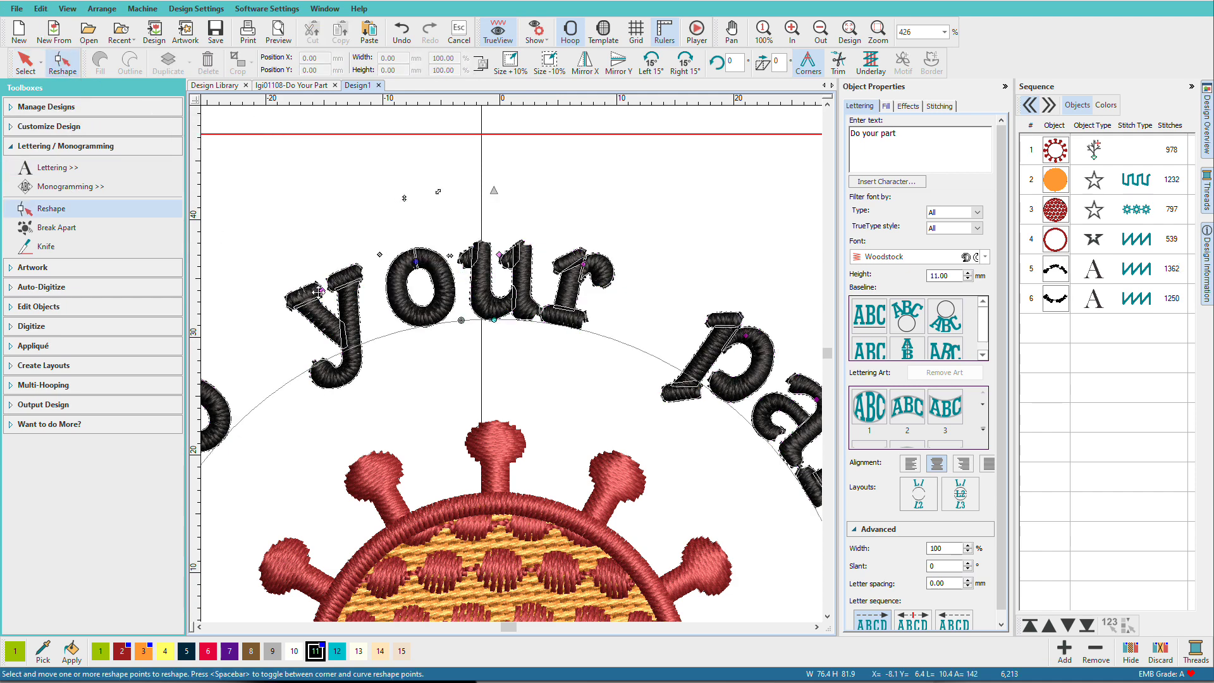
pyautogui.moveTo(323, 290); pyautogui.dragTo(336, 285)
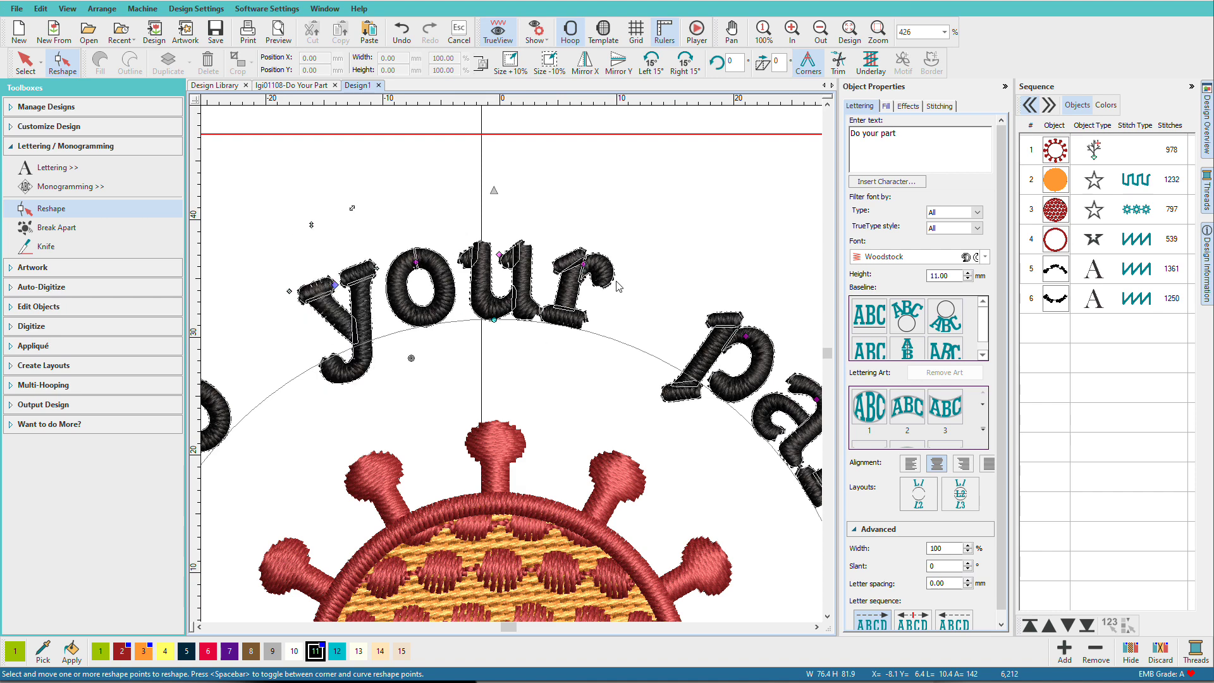
pyautogui.press('0')
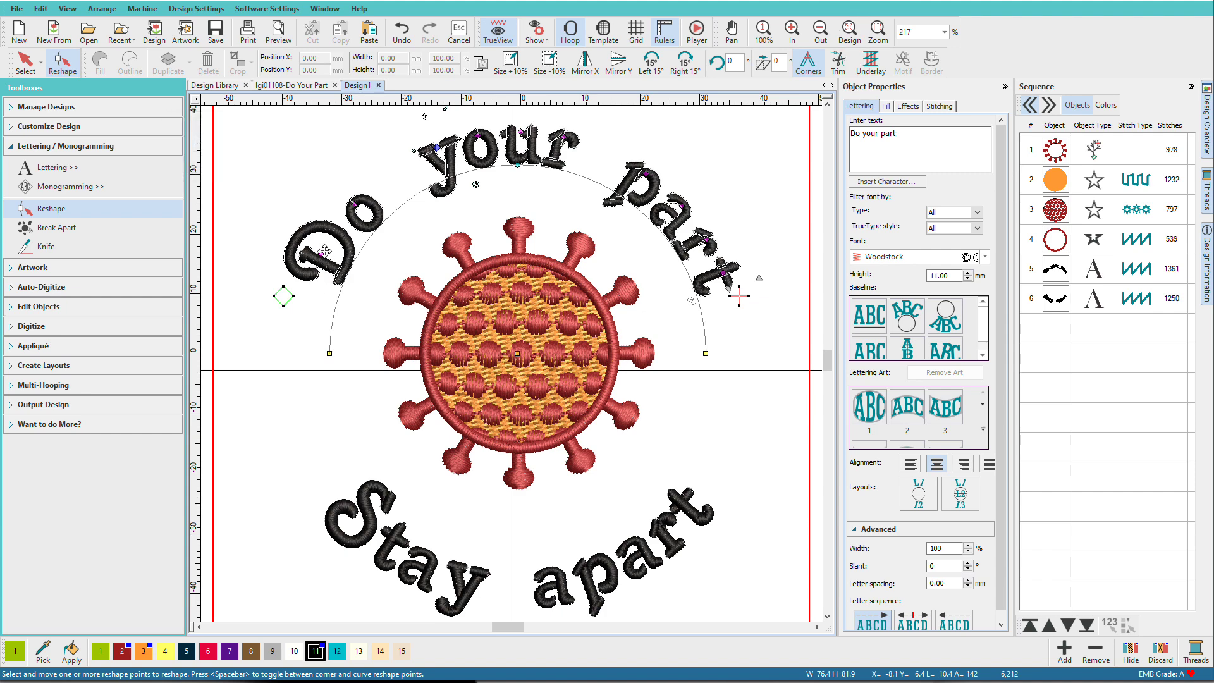
pyautogui.moveTo(322, 252); pyautogui.dragTo(324, 249)
# Nudge the y of 'Stay' and the a, r and t of 'apart' along the lower arc
pyautogui.click(468, 585)
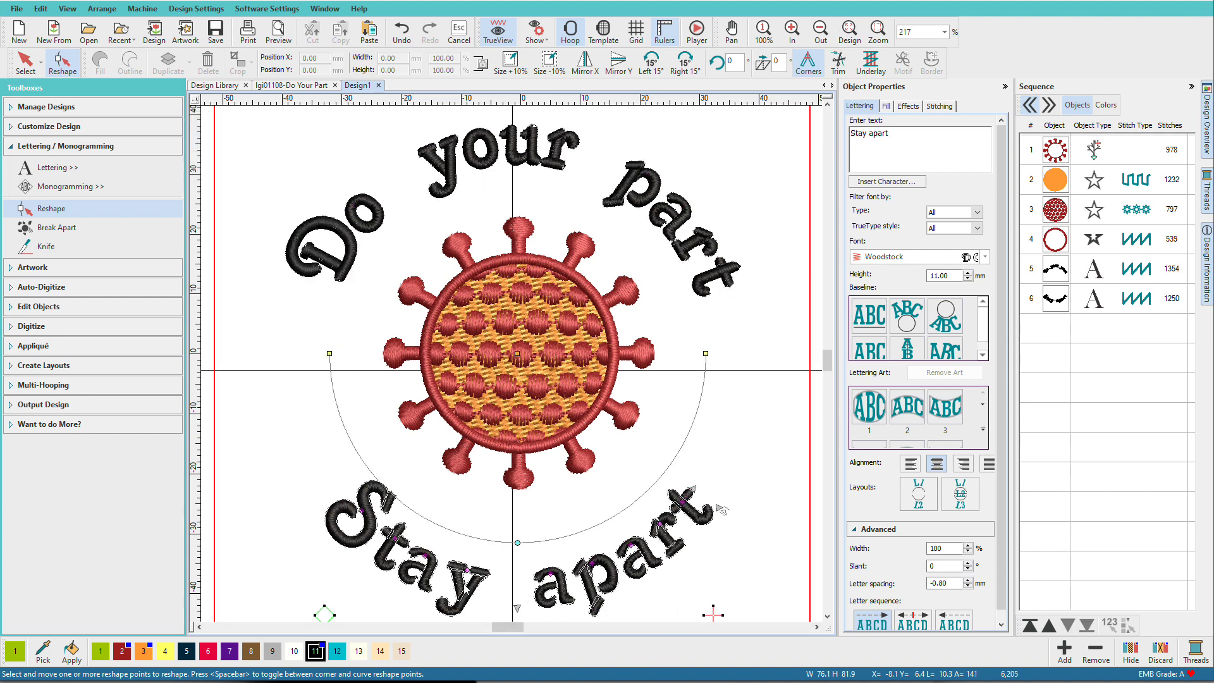
pyautogui.moveTo(468, 573); pyautogui.dragTo(461, 568)
pyautogui.moveTo(552, 575); pyautogui.dragTo(554, 575)
pyautogui.click(573, 584)
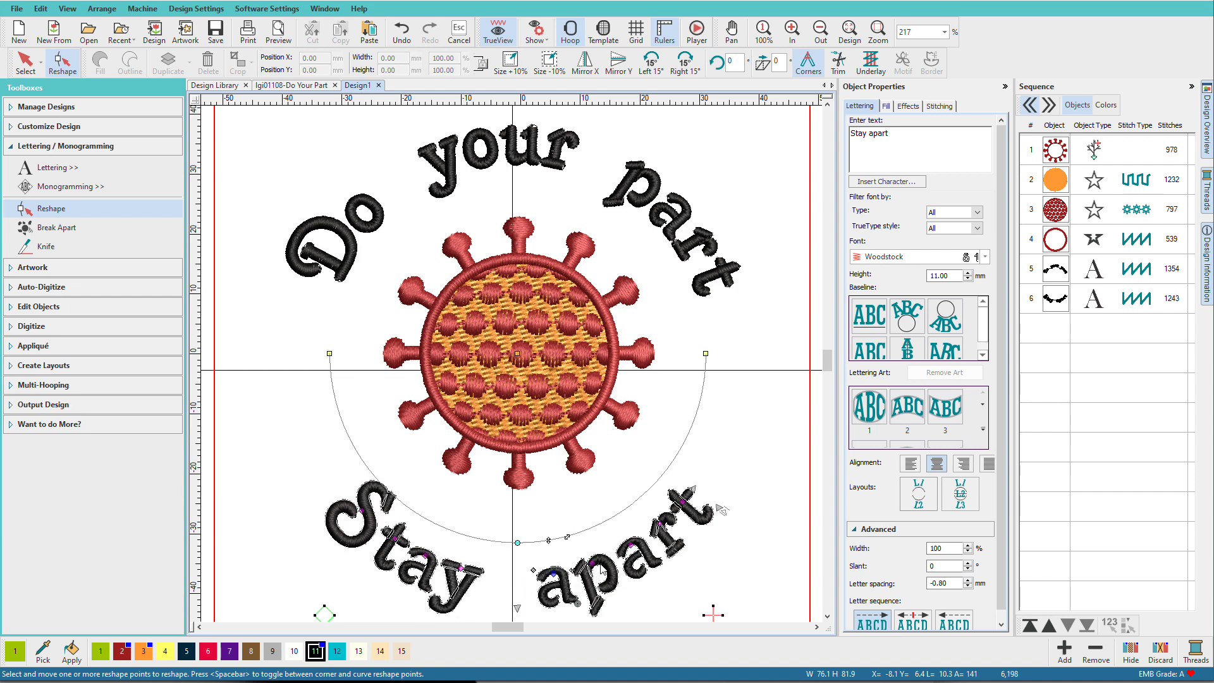
pyautogui.rightClick(631, 545)
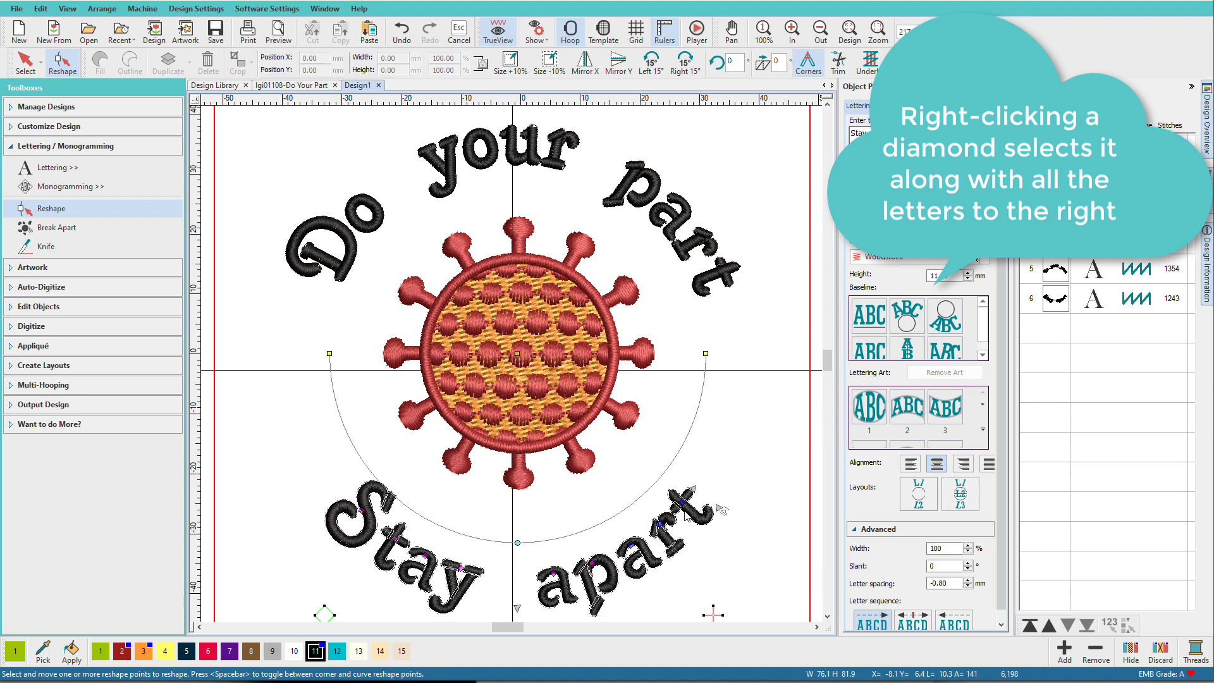
pyautogui.rightClick(630, 545)
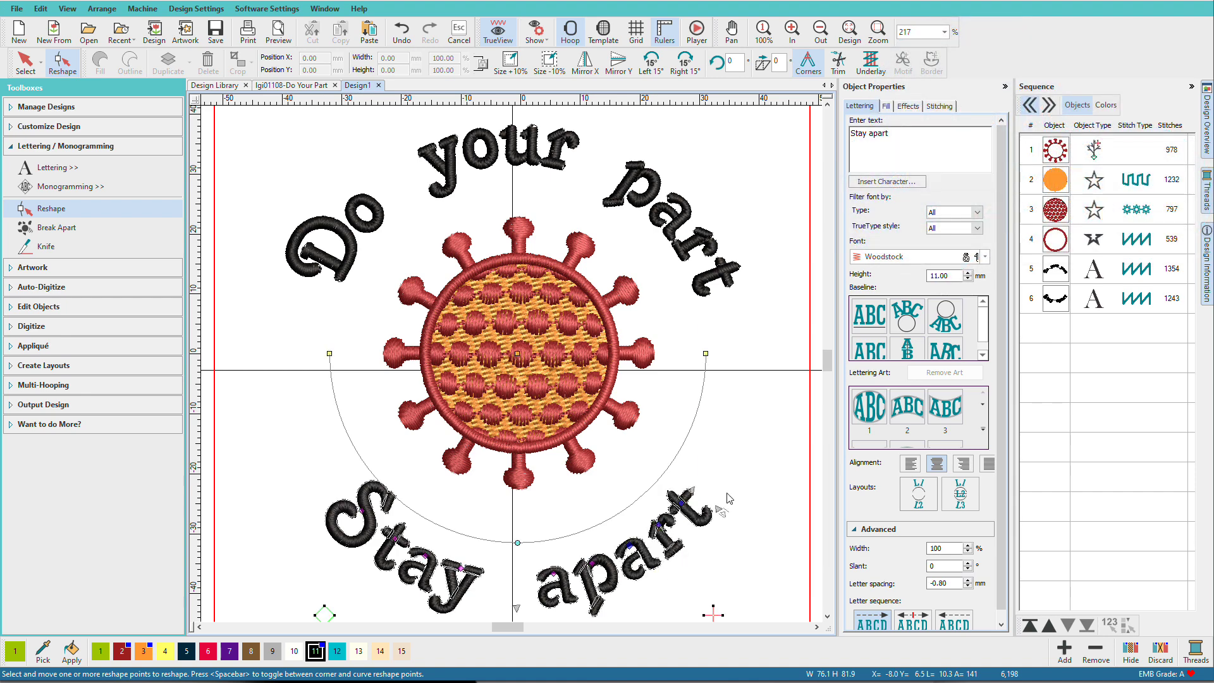
# Leave letter reshaping and zoom to 100% to view the whole design in the hoop
pyautogui.click(740, 481)
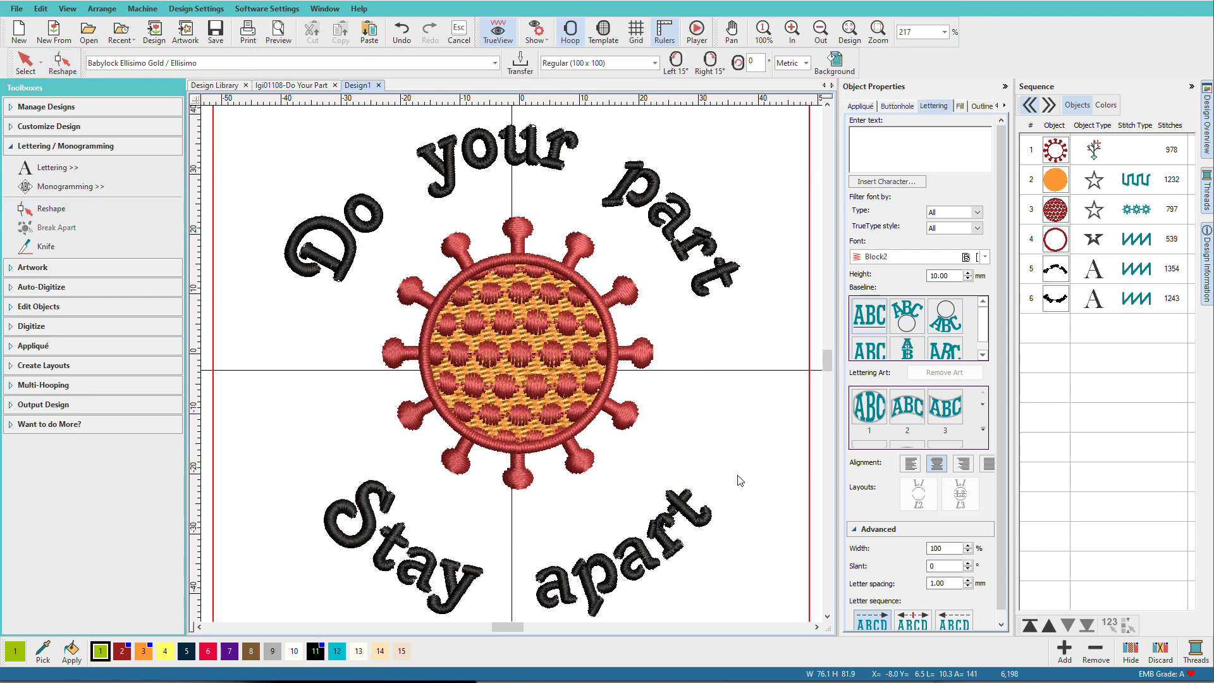
pyautogui.press('1')
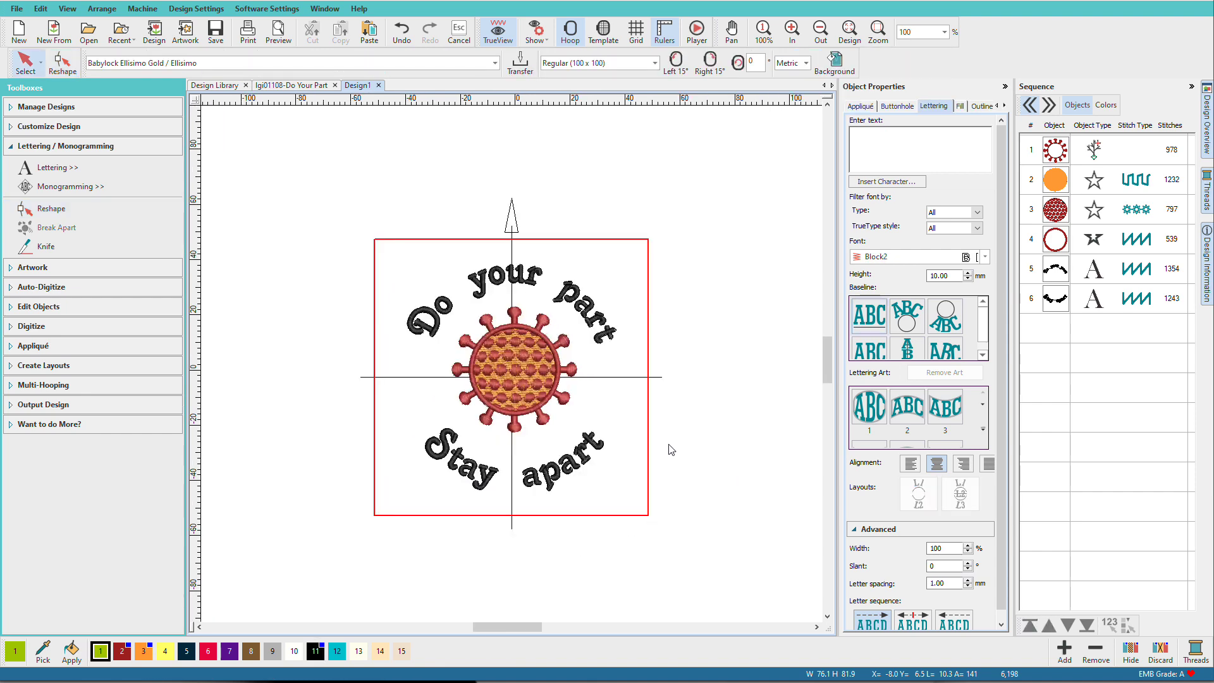